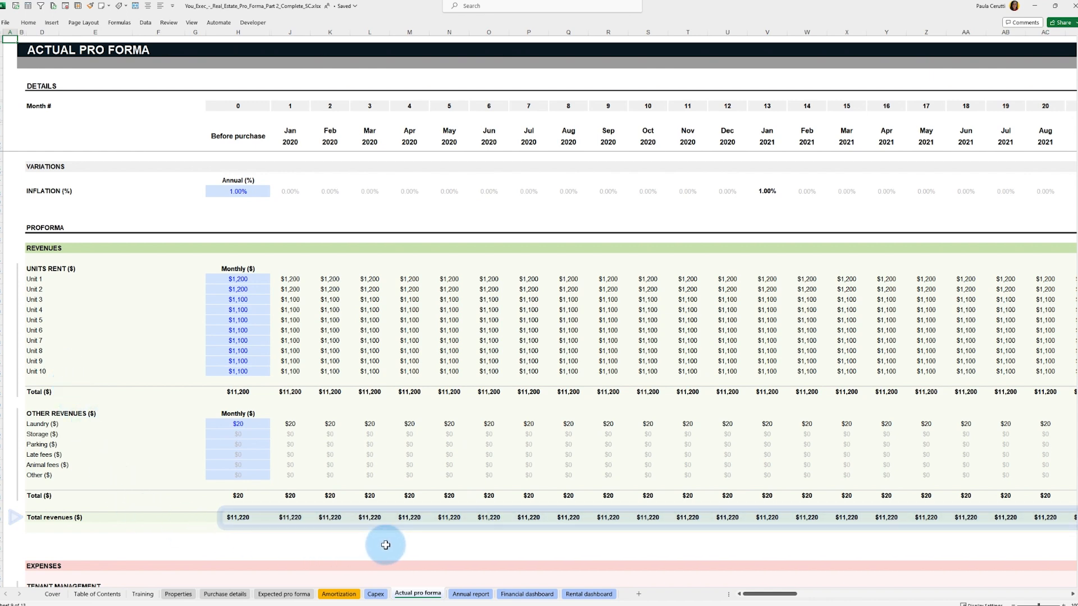
Scroll through the Actual pro forma, then review the Annual report sheet
{"action": "scroll", "coordinate": [651, 416], "scroll_direction": "down", "scroll_amount": 13}
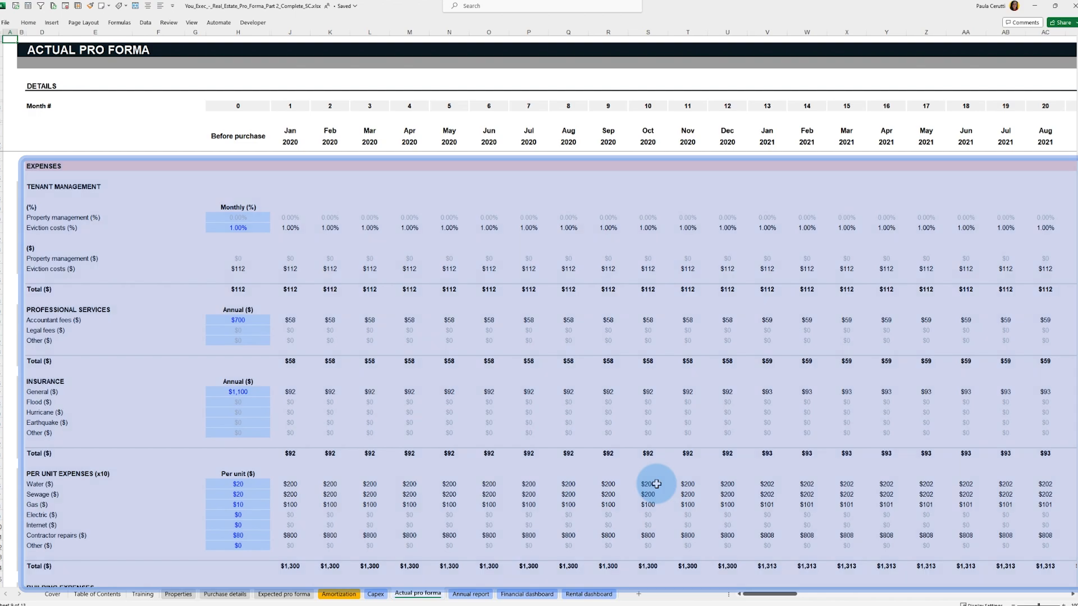
{"action": "scroll", "coordinate": [656, 484], "scroll_direction": "down", "scroll_amount": 15}
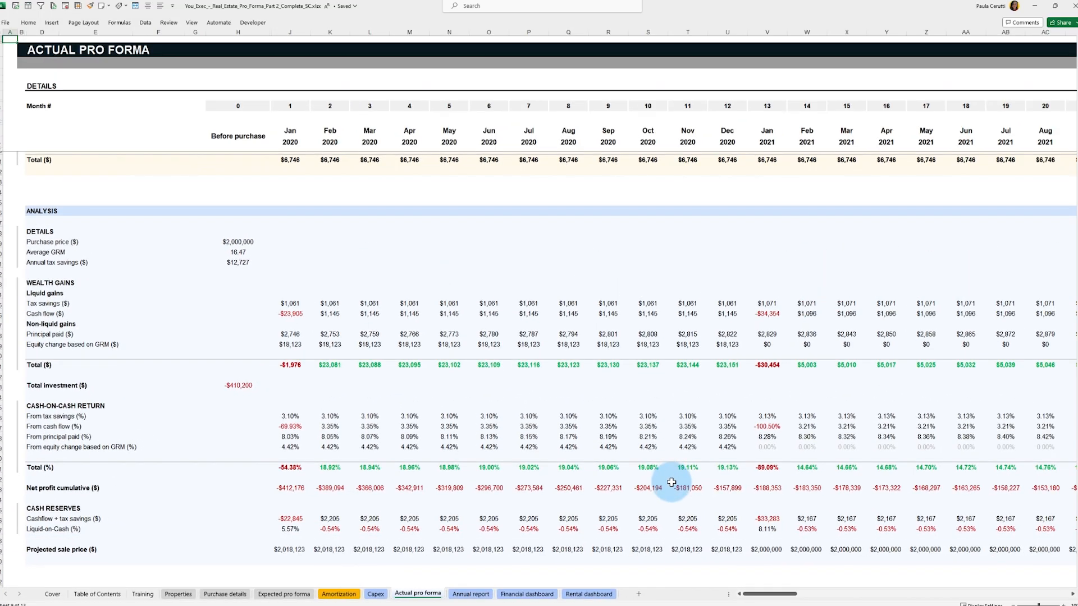
{"action": "left_click_drag", "start_coordinate": [766, 593], "coordinate": [983, 588]}
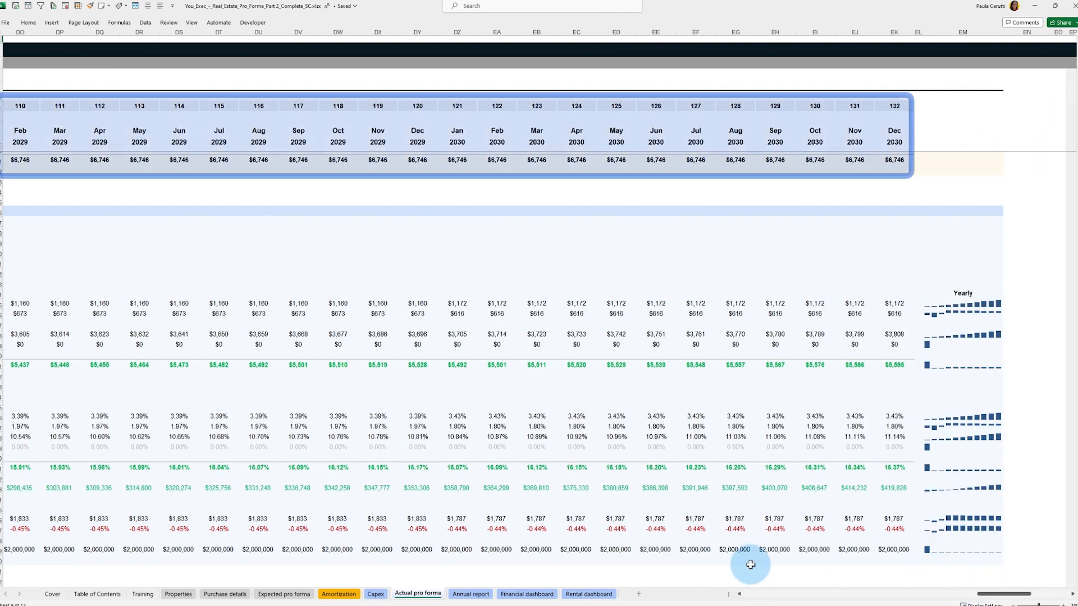
{"action": "key", "text": "ctrl+Page_Down"}
{"action": "scroll", "coordinate": [957, 472], "scroll_direction": "down", "scroll_amount": 20}
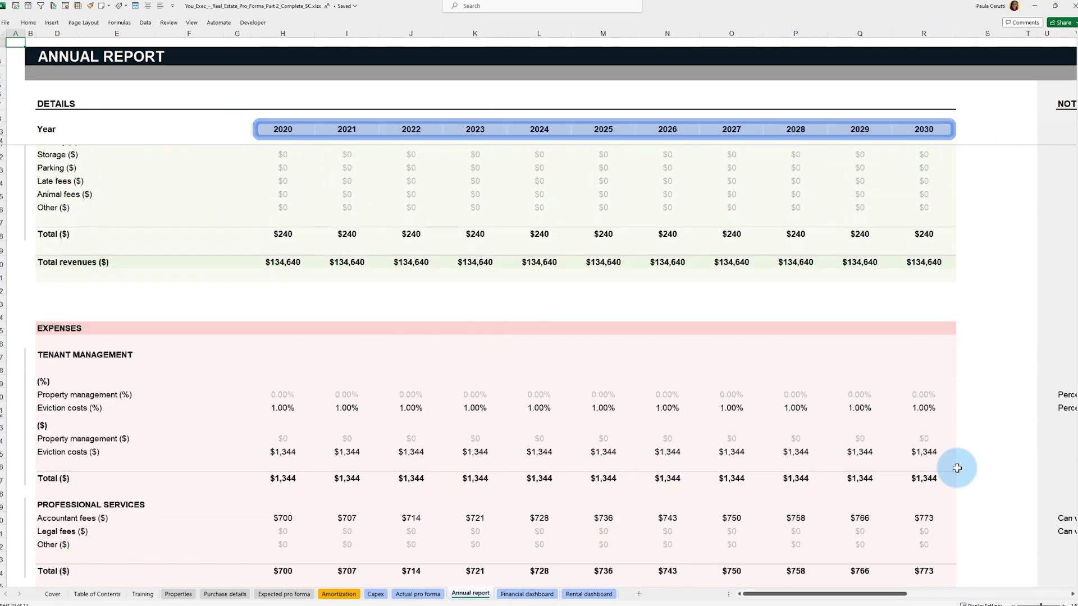
{"action": "scroll", "coordinate": [957, 468], "scroll_direction": "down", "scroll_amount": 15}
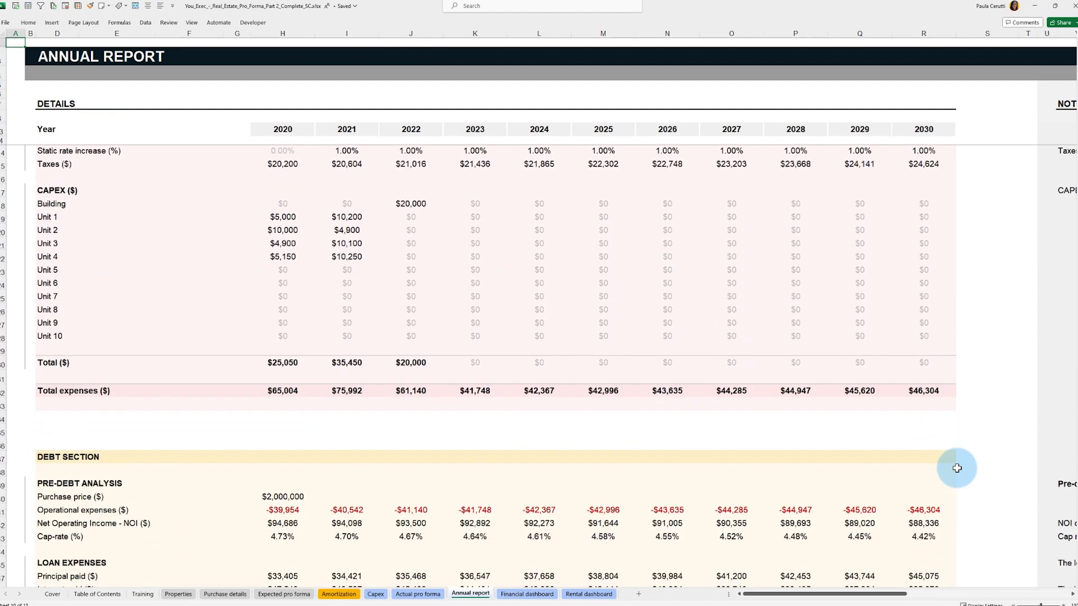
{"action": "scroll", "coordinate": [957, 468], "scroll_direction": "down", "scroll_amount": 10}
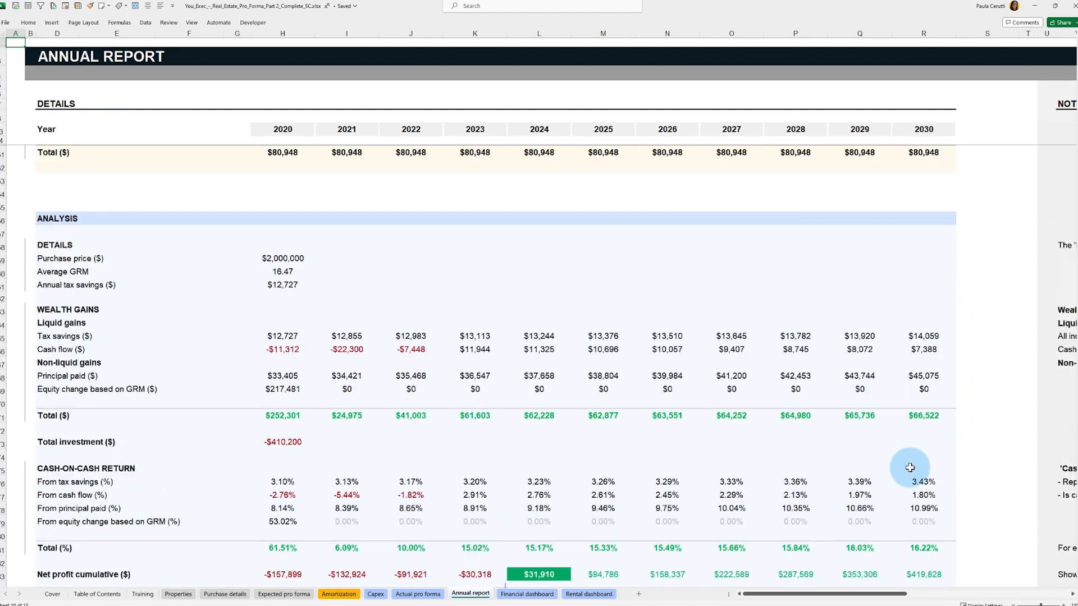
Look over the Financial dashboard and the Rental dashboard's rent and occupancy charts
{"action": "key", "text": "ctrl+Page_Down"}
{"action": "scroll", "coordinate": [868, 498], "scroll_direction": "down", "scroll_amount": 15}
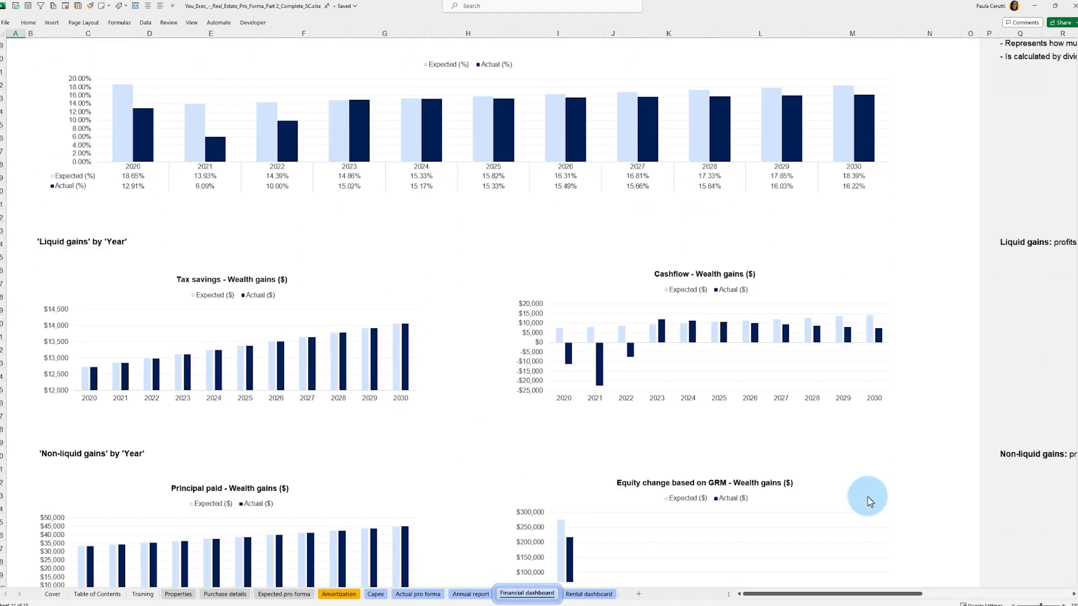
{"action": "left_click", "coordinate": [607, 591]}
{"action": "scroll", "coordinate": [863, 476], "scroll_direction": "down", "scroll_amount": 9}
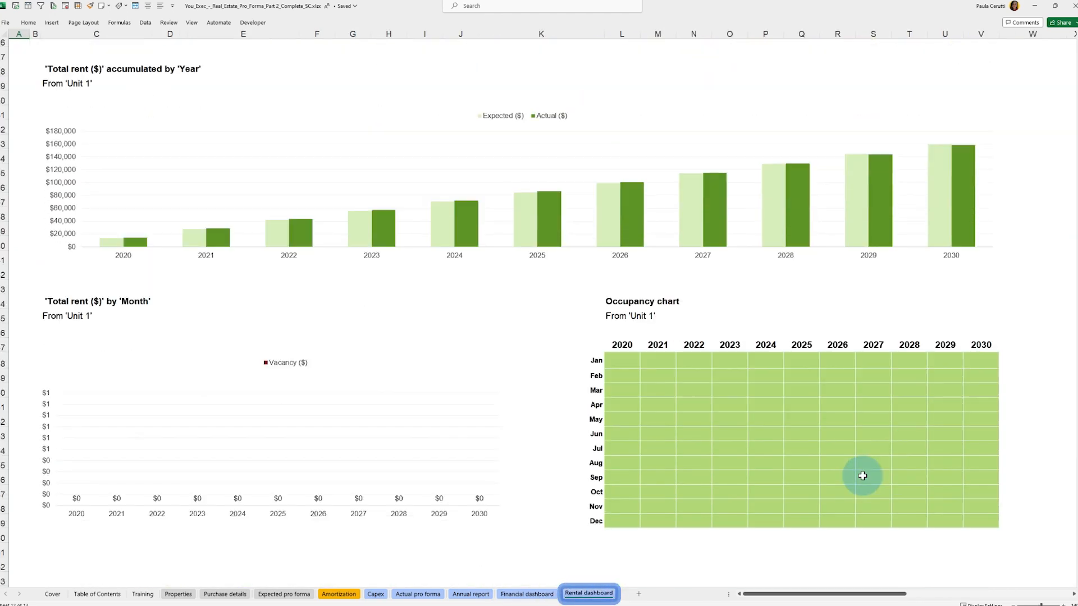
{"action": "left_click", "coordinate": [224, 594]}
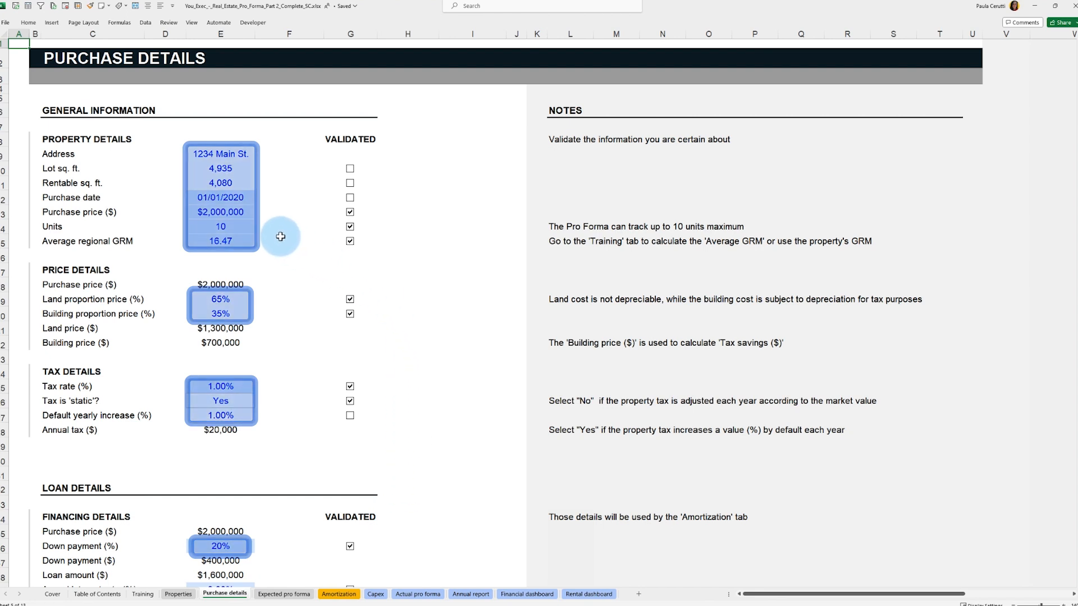
Change the Purchase details purchase price to $1,100,000
{"action": "left_click", "coordinate": [246, 228]}
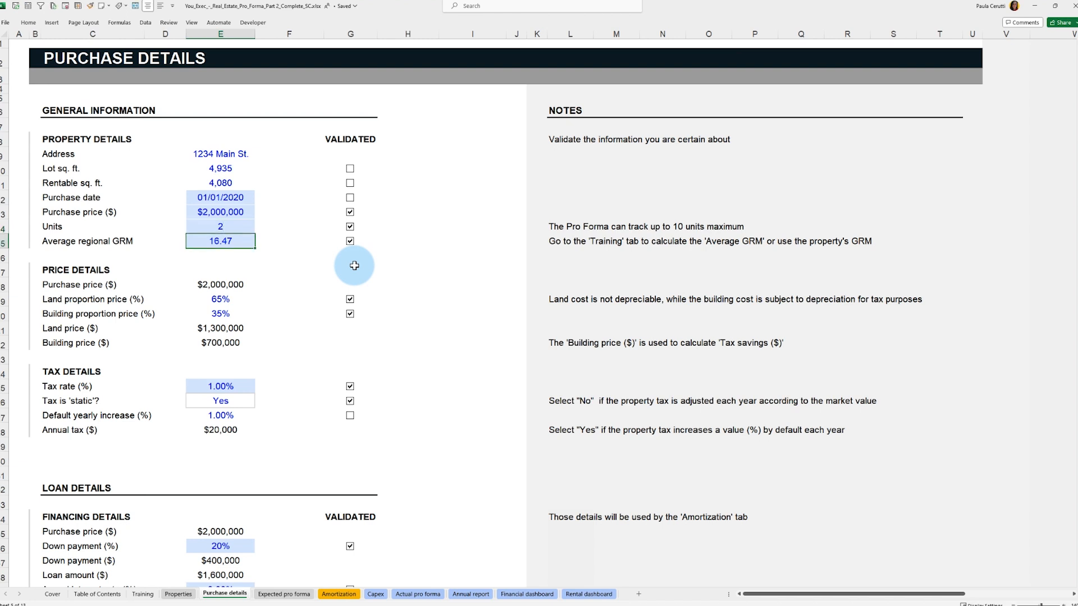
{"action": "key", "text": "Up"}
{"action": "key", "text": "Up"}
{"action": "type", "text": "1,"}
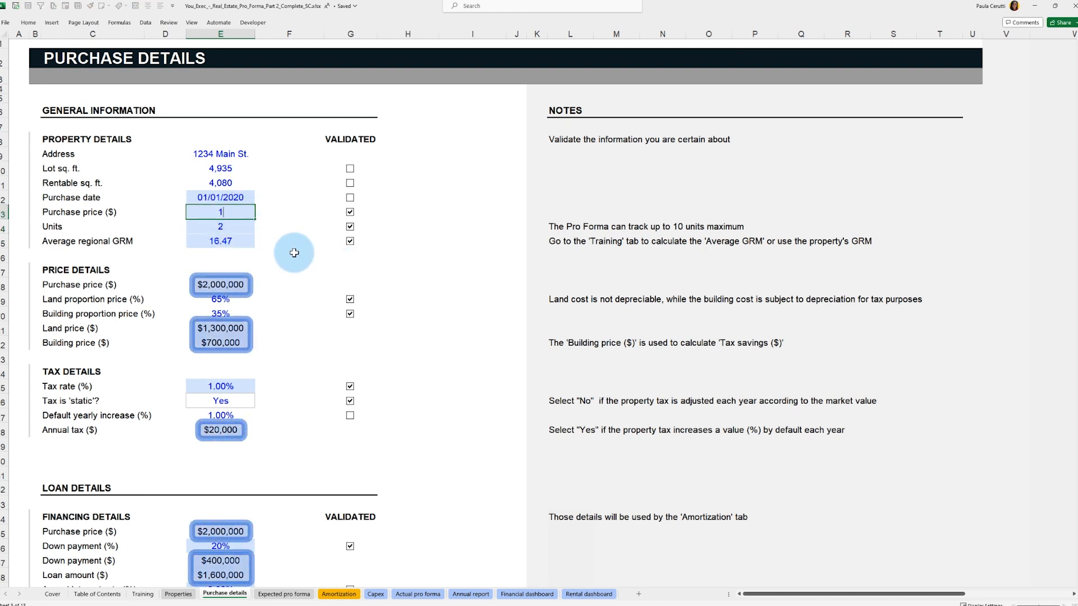
{"action": "type", "text": "100,000"}
{"action": "key", "text": "Return"}
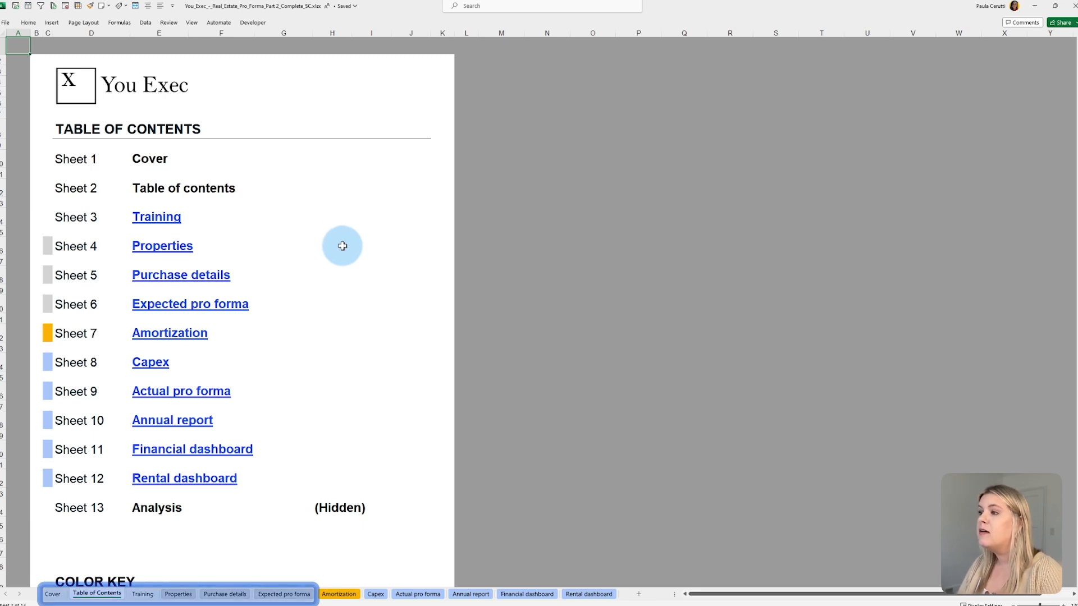
{"action": "left_click", "coordinate": [190, 243]}
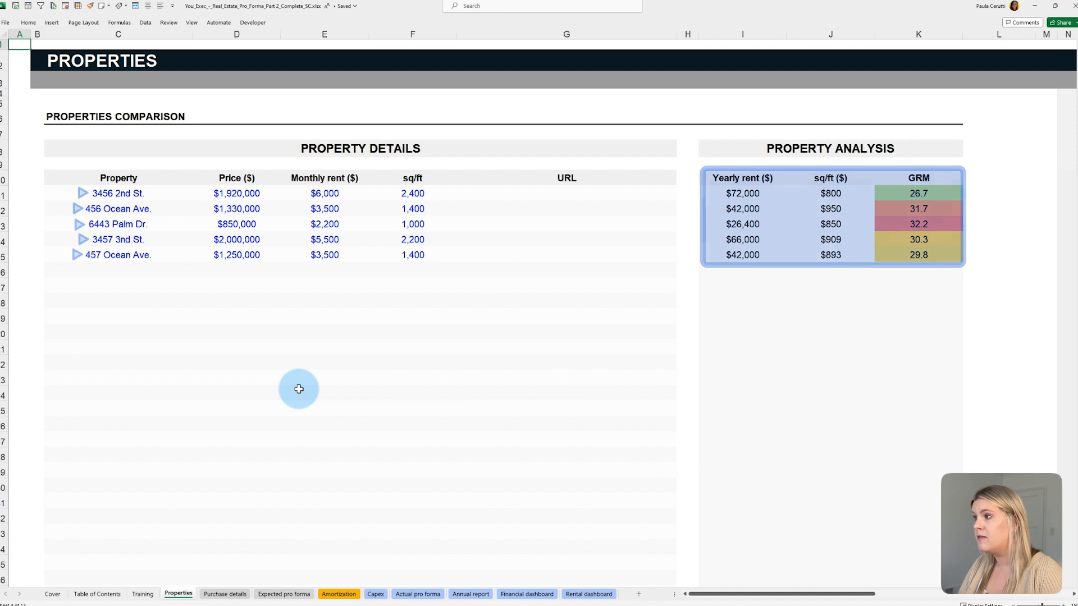
{"action": "left_click", "coordinate": [228, 594]}
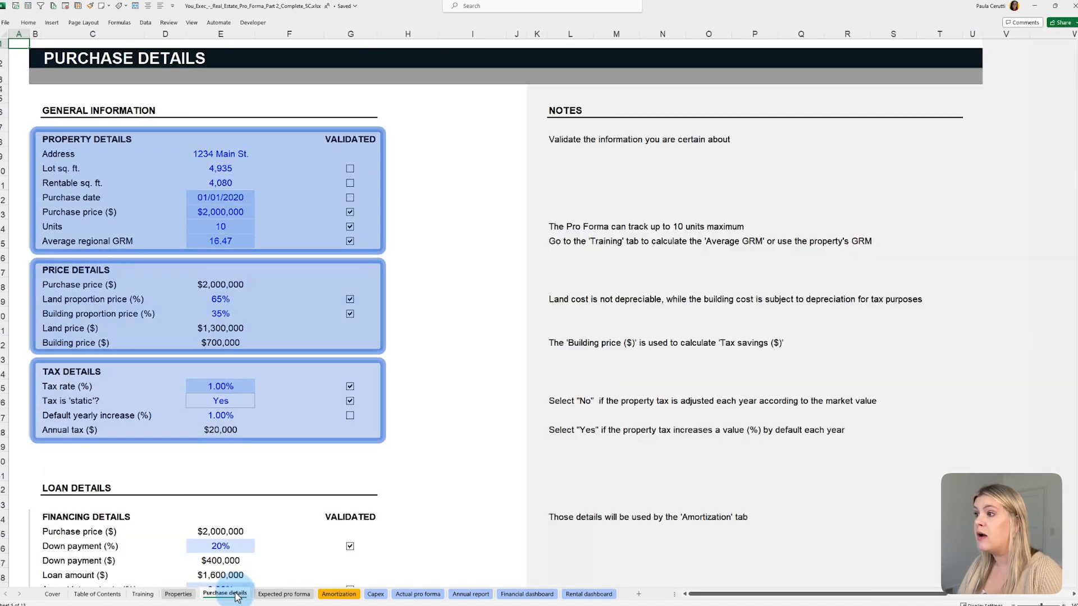
{"action": "left_click", "coordinate": [298, 518]}
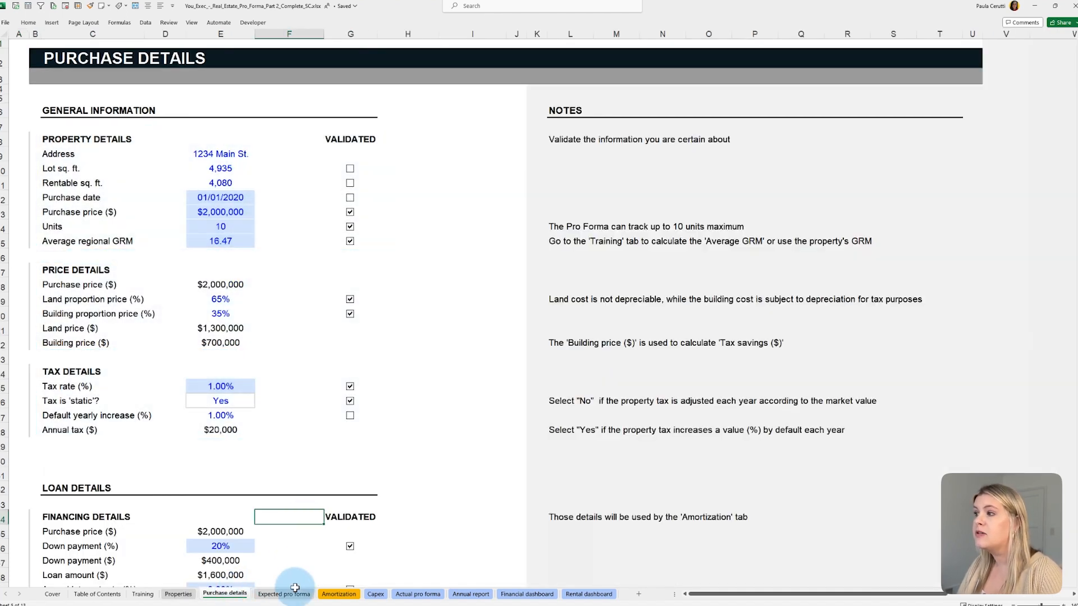
{"action": "left_click", "coordinate": [283, 594]}
{"action": "left_click_drag", "start_coordinate": [695, 597], "coordinate": [963, 598]}
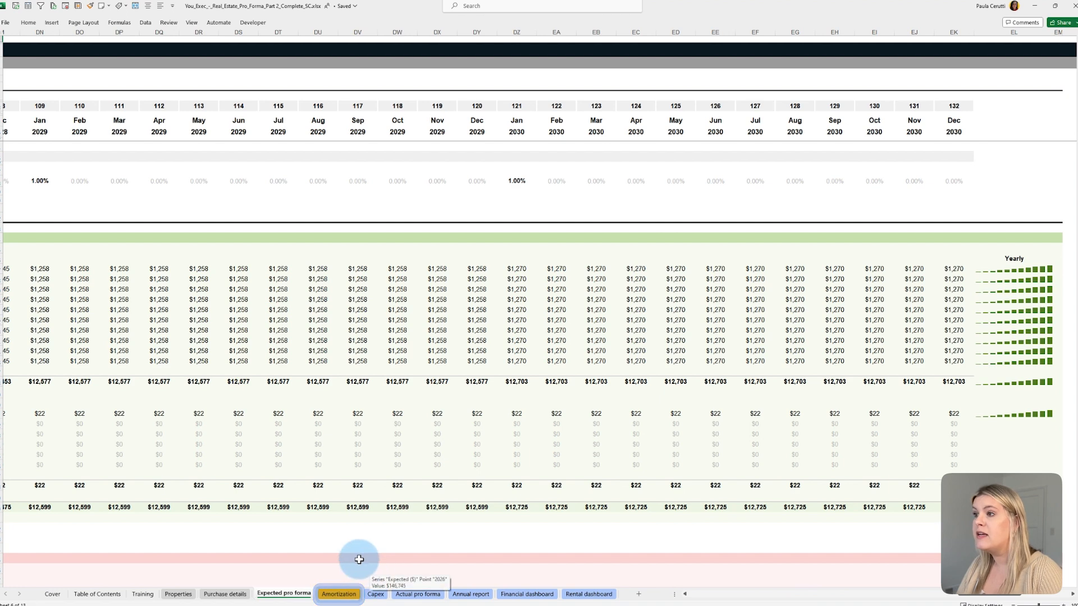
{"action": "left_click", "coordinate": [339, 594]}
{"action": "left_click", "coordinate": [371, 558]}
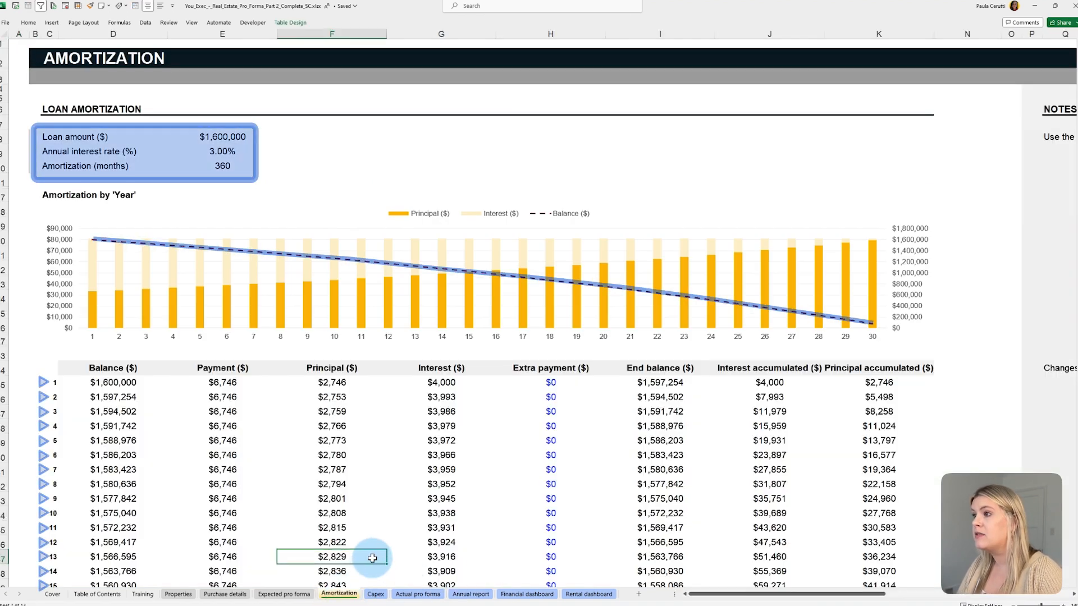
{"action": "left_click", "coordinate": [376, 594]}
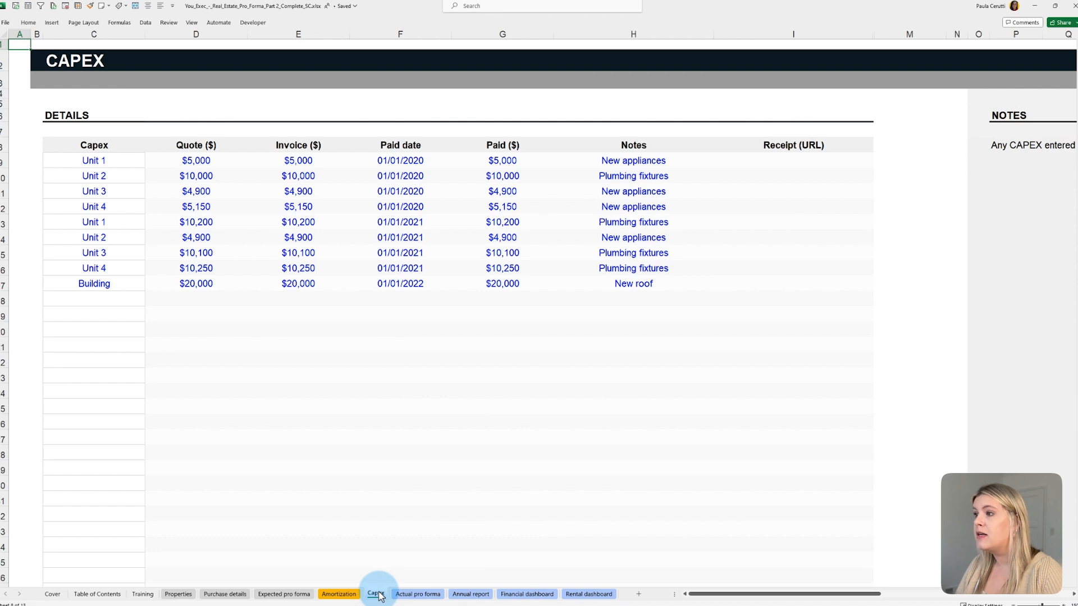
{"action": "left_click", "coordinate": [405, 594]}
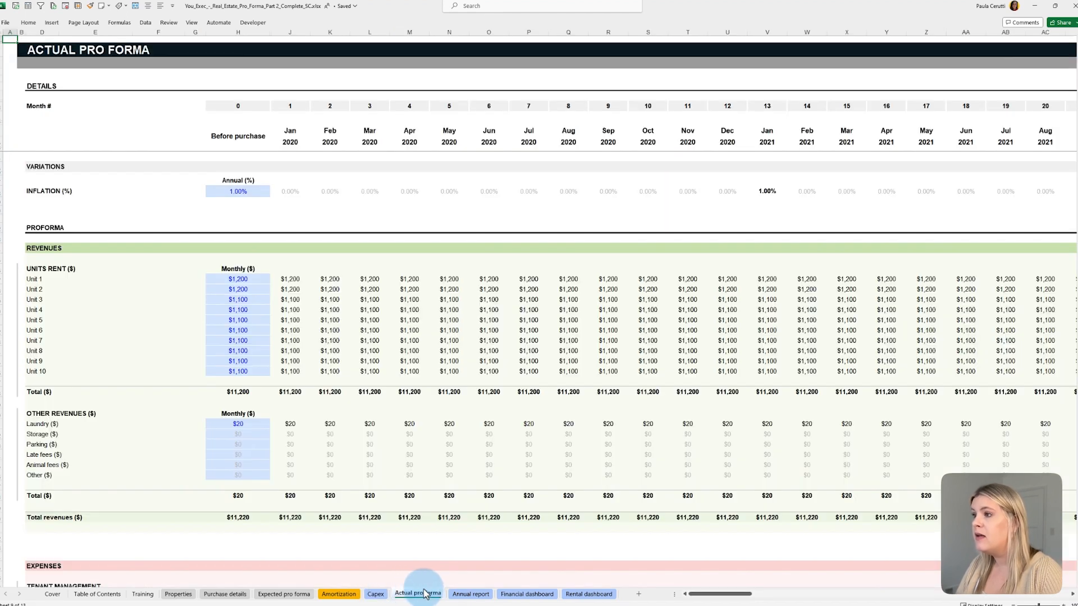
{"action": "left_click", "coordinate": [471, 594]}
{"action": "left_click", "coordinate": [527, 594]}
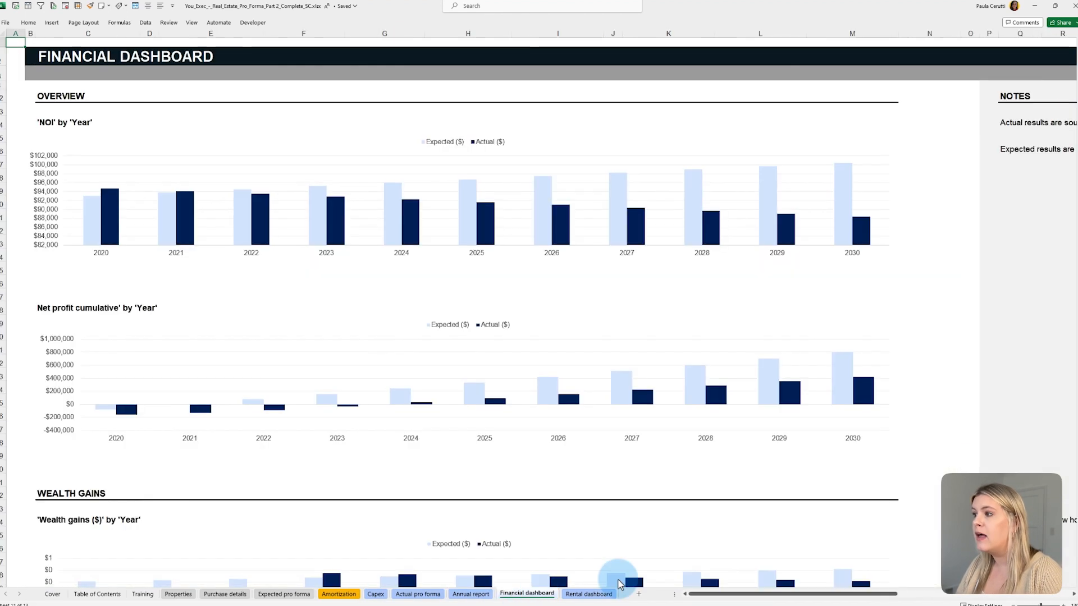
{"action": "scroll", "coordinate": [668, 562], "scroll_direction": "down", "scroll_amount": 6}
{"action": "left_click", "coordinate": [597, 594]}
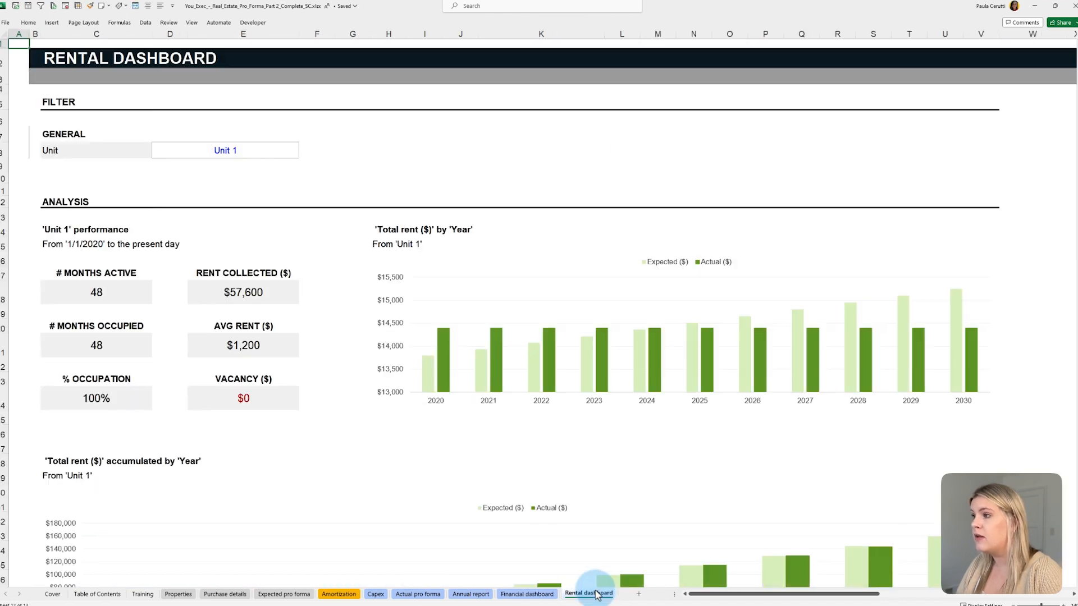
{"action": "scroll", "coordinate": [934, 474], "scroll_direction": "down", "scroll_amount": 9}
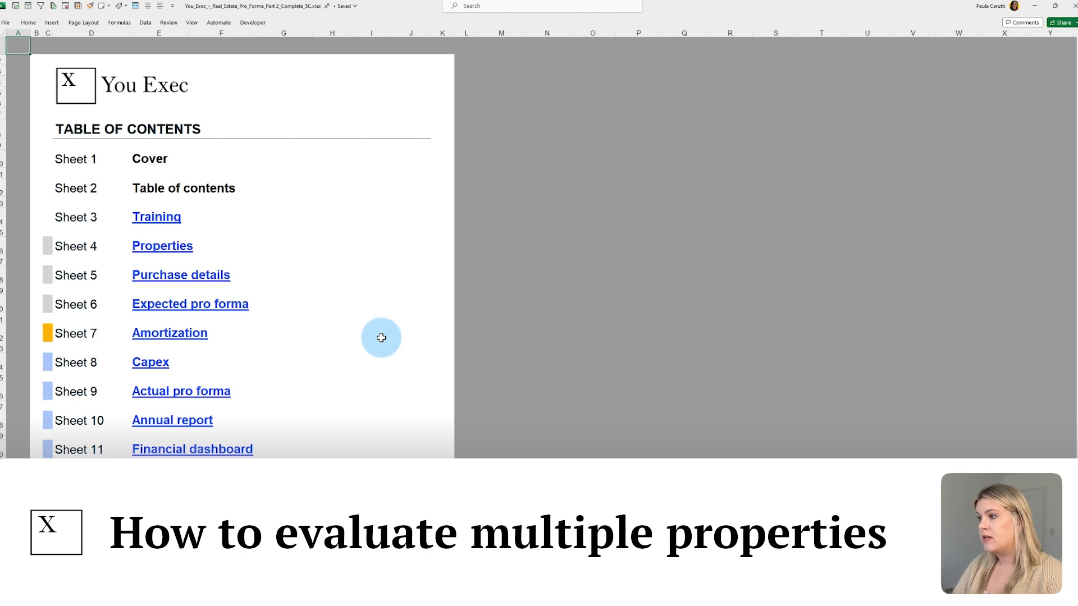
On Properties comparison, add 6444 Palm Dr with $950,000 price, $2,500 rent, 1,000 sq ft
{"action": "left_click", "coordinate": [144, 246]}
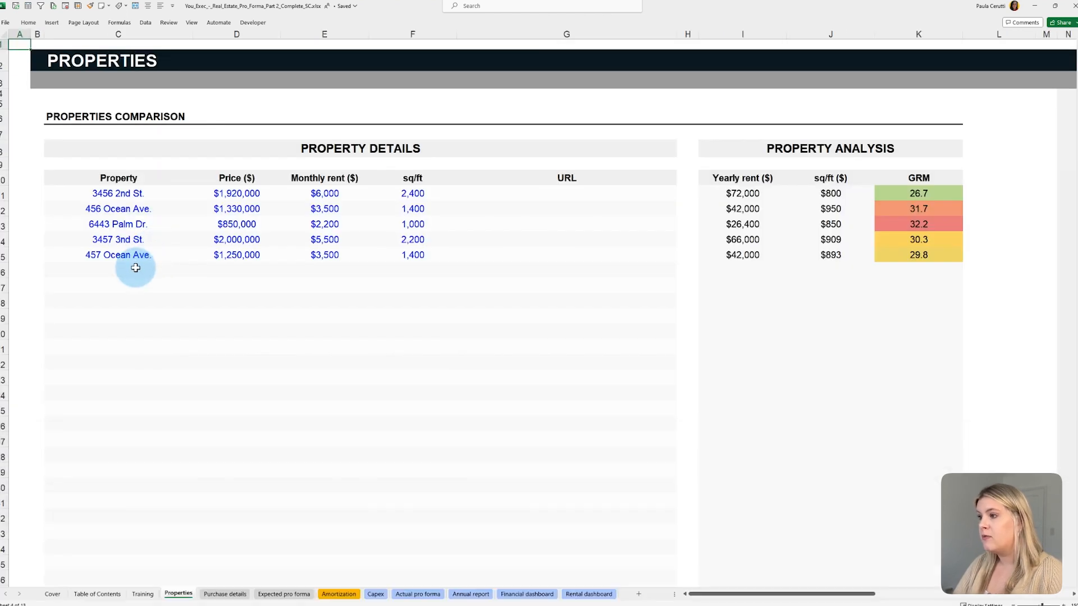
{"action": "left_click", "coordinate": [133, 271]}
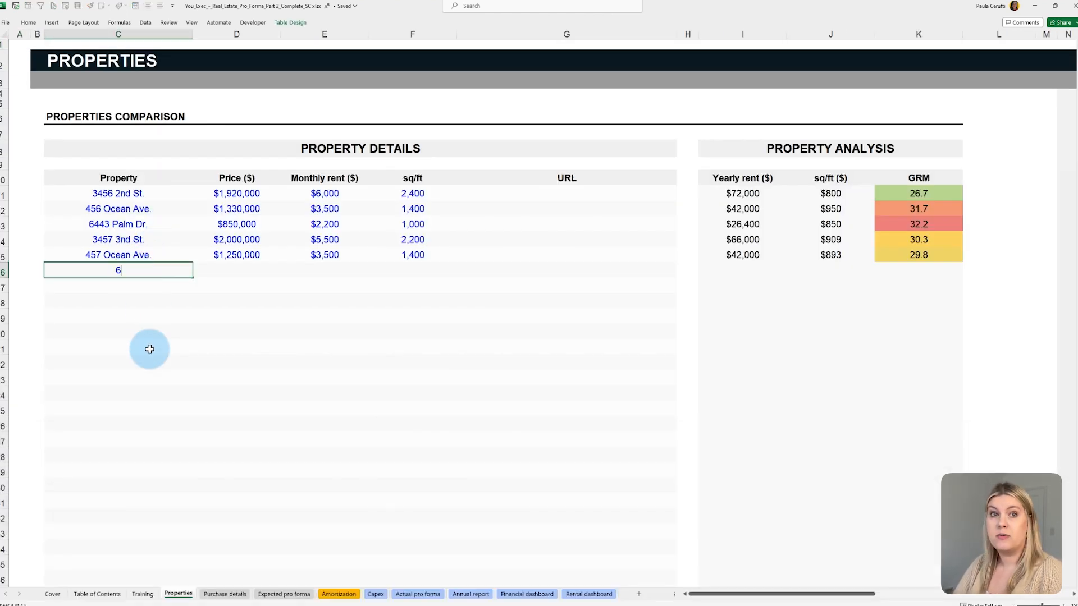
{"action": "type", "text": "6444 Palm Dr."}
{"action": "key", "text": "Tab"}
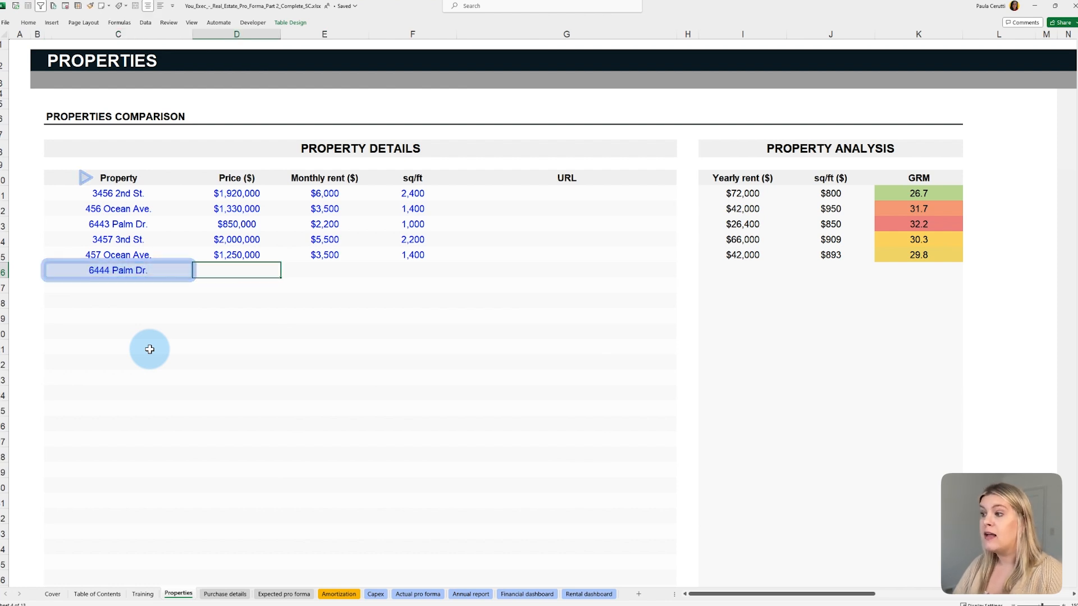
{"action": "type", "text": "950000"}
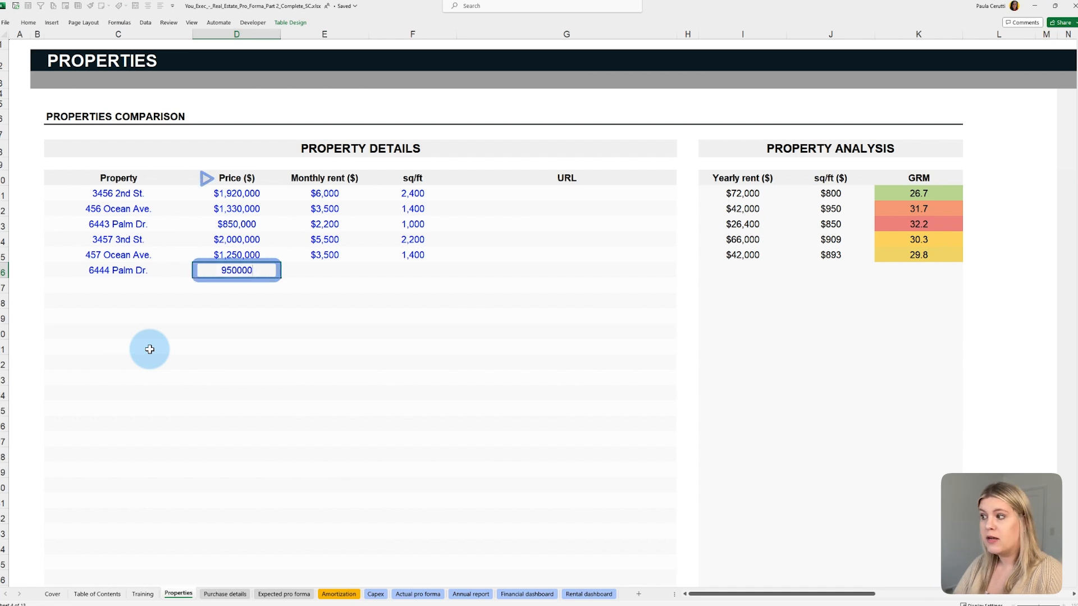
{"action": "key", "text": "Tab"}
{"action": "type", "text": "2500"}
{"action": "key", "text": "Tab"}
{"action": "type", "text": "1000"}
{"action": "key", "text": "Return"}
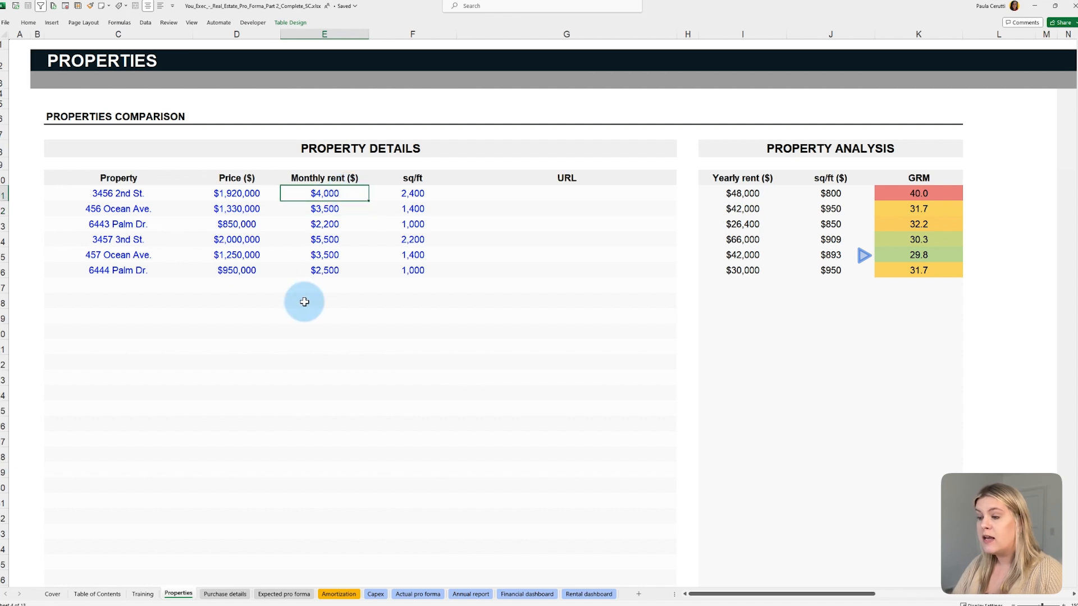
Set the monthly rent for 3456 2nd St. to $6,000, then go to Purchase details
{"action": "type", "text": "6,000"}
{"action": "key", "text": "Return"}
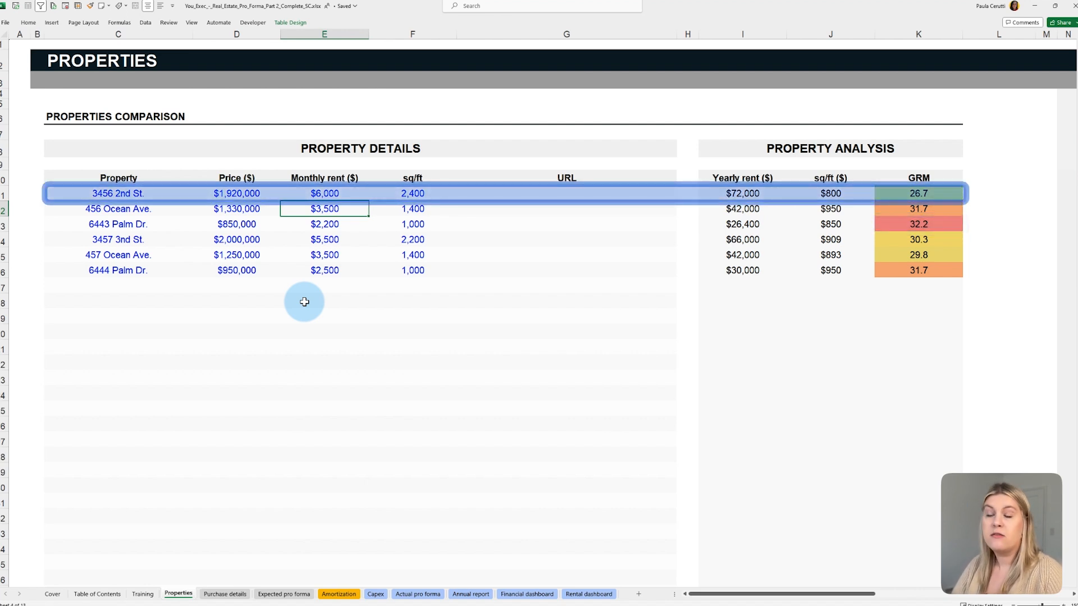
{"action": "left_click", "coordinate": [234, 596]}
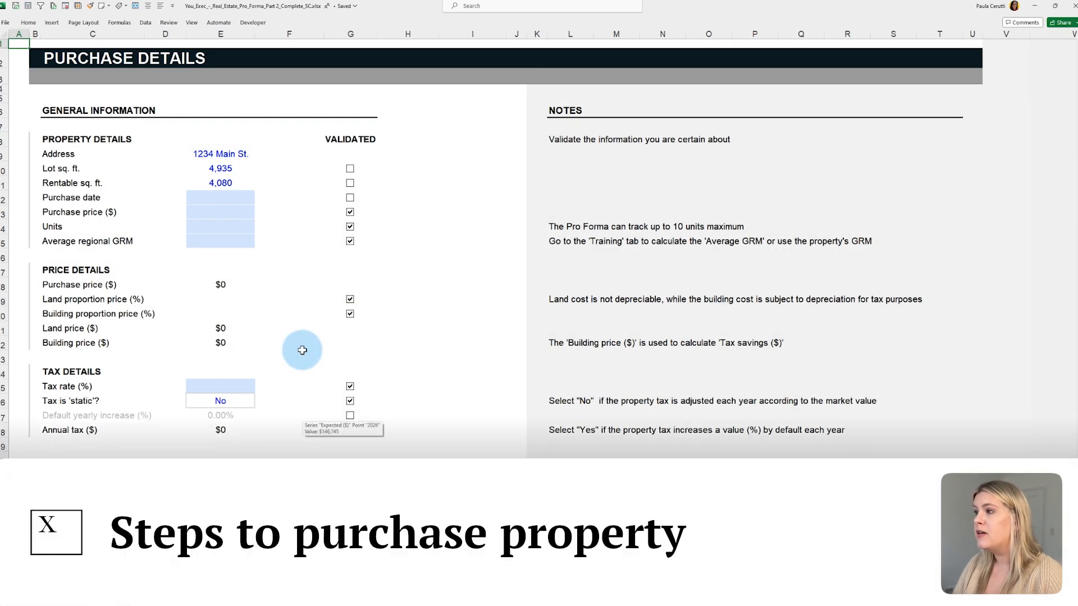
Enter purchase date 01/01/2020, price $2,000,000, 5 units and a 16.70 regional GRM
{"action": "left_click", "coordinate": [239, 198]}
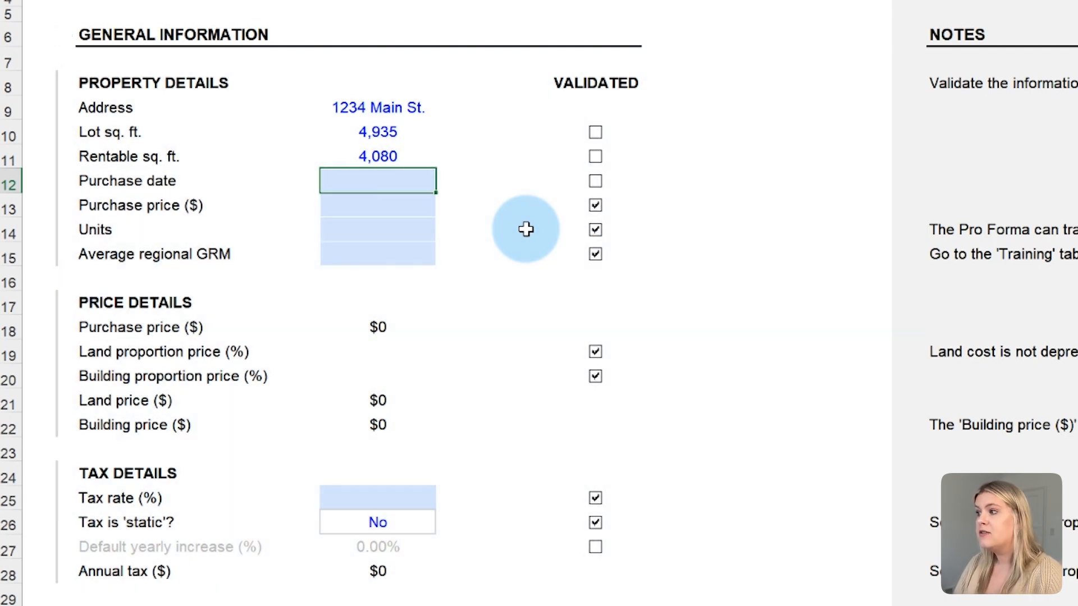
{"action": "key", "text": "Return"}
{"action": "type", "text": "2000000"}
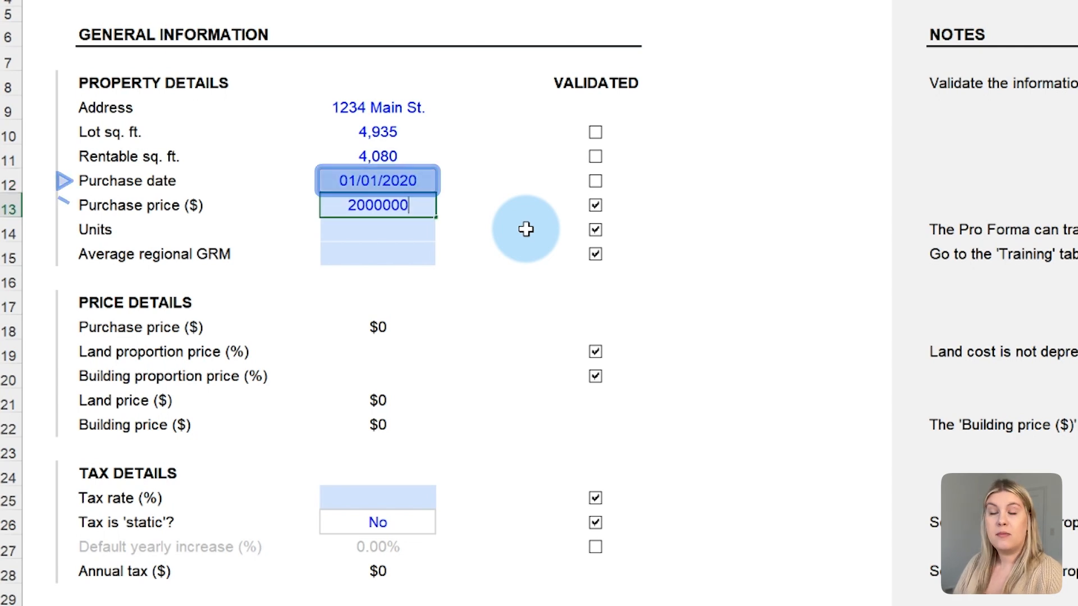
{"action": "key", "text": "Return"}
{"action": "type", "text": "5"}
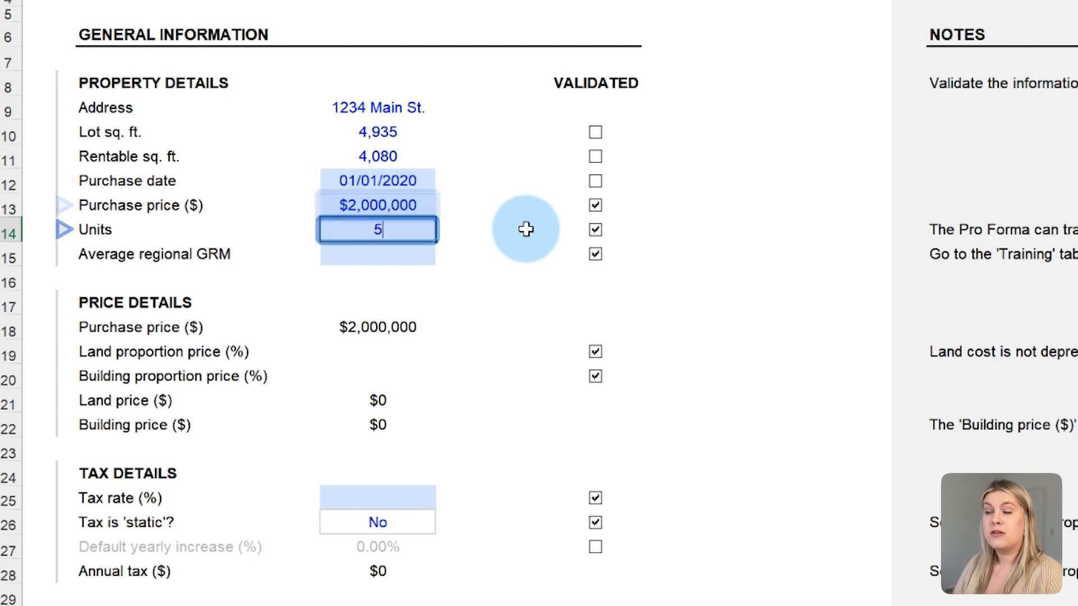
{"action": "key", "text": "Return"}
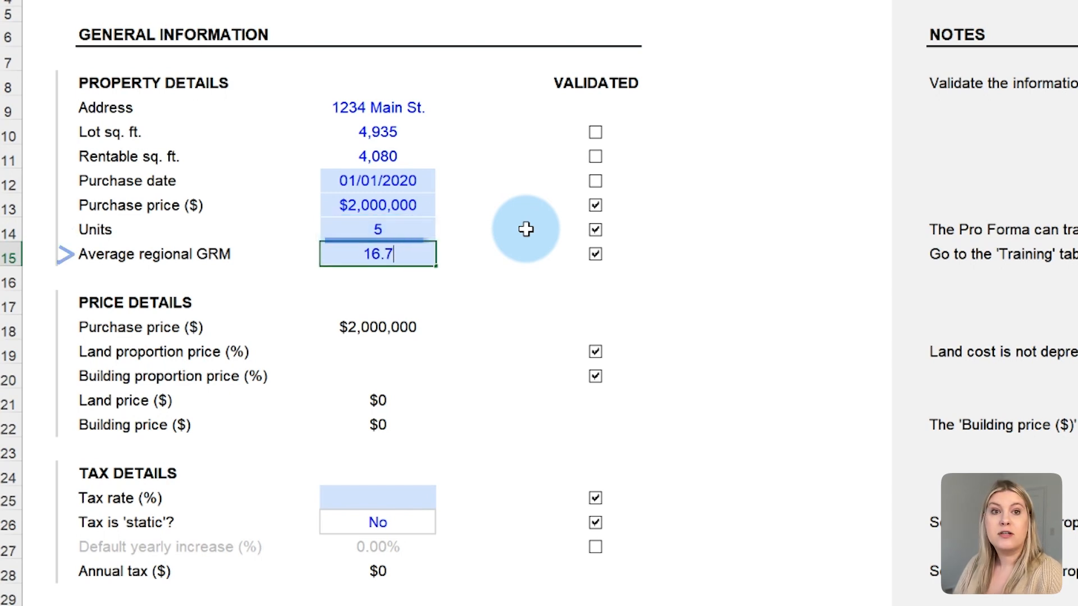
{"action": "key", "text": "Return"}
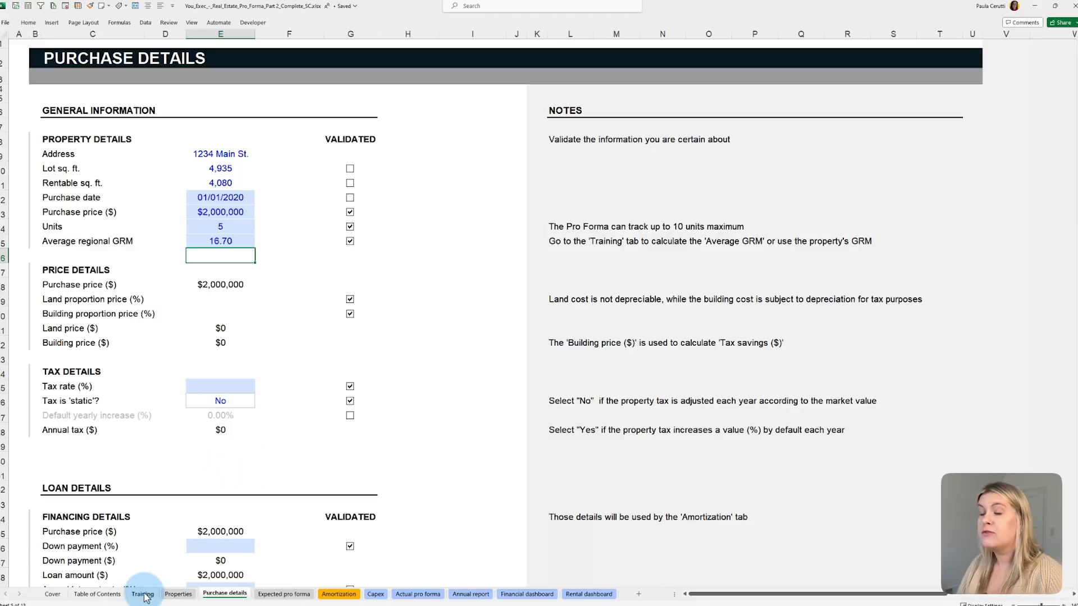
{"action": "left_click", "coordinate": [142, 594]}
{"action": "scroll", "coordinate": [560, 435], "scroll_direction": "down", "scroll_amount": 5}
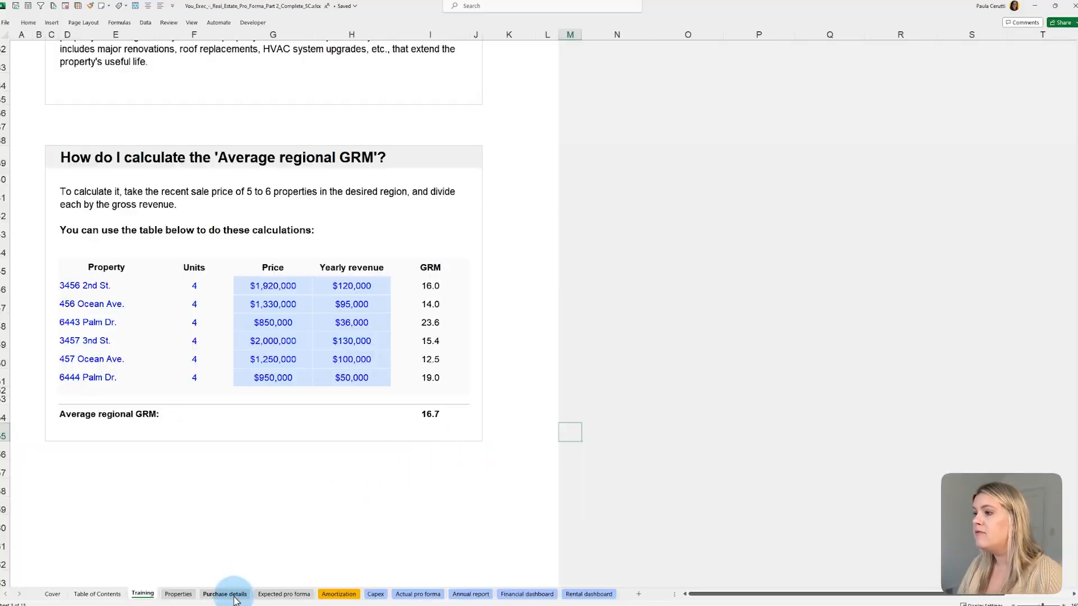
{"action": "left_click", "coordinate": [224, 594]}
Set the land proportion of the price to 65%
{"action": "left_click", "coordinate": [564, 385]}
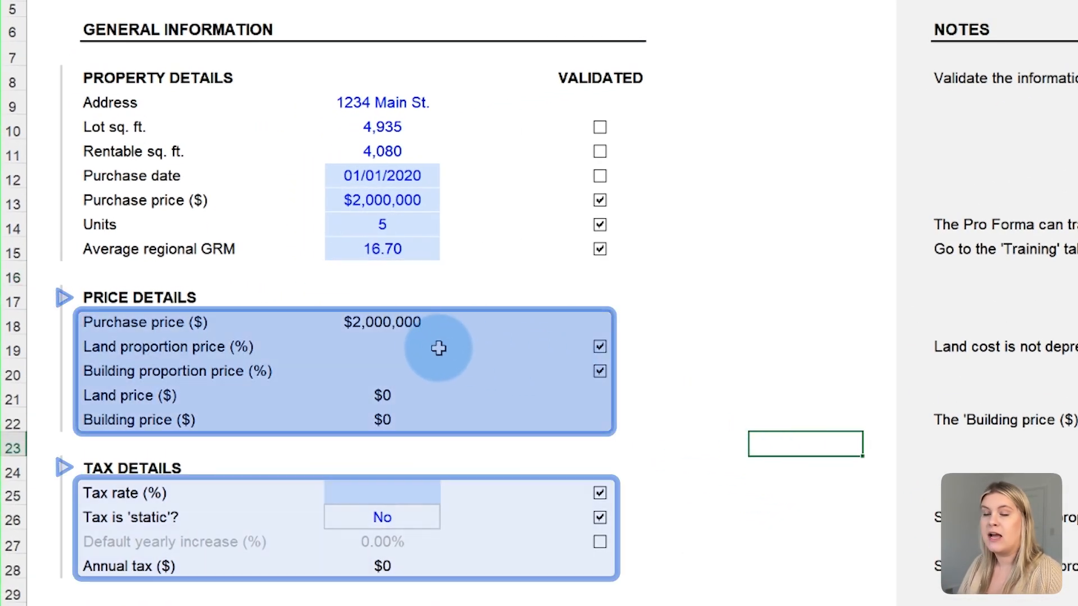
{"action": "left_click", "coordinate": [427, 346]}
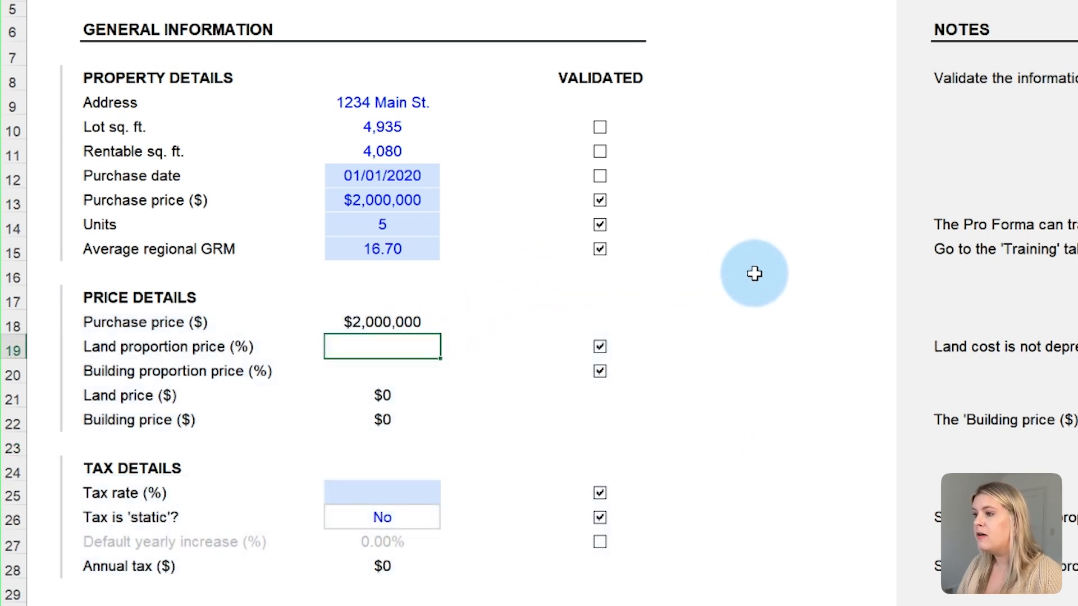
{"action": "type", "text": "65"}
{"action": "key", "text": "Return"}
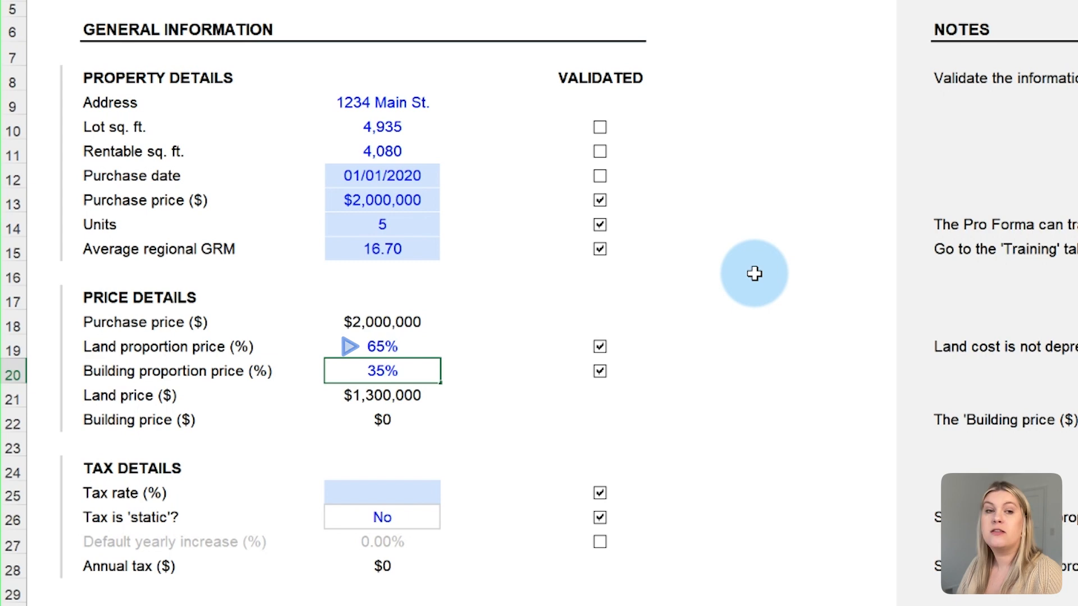
{"action": "key", "text": "Return"}
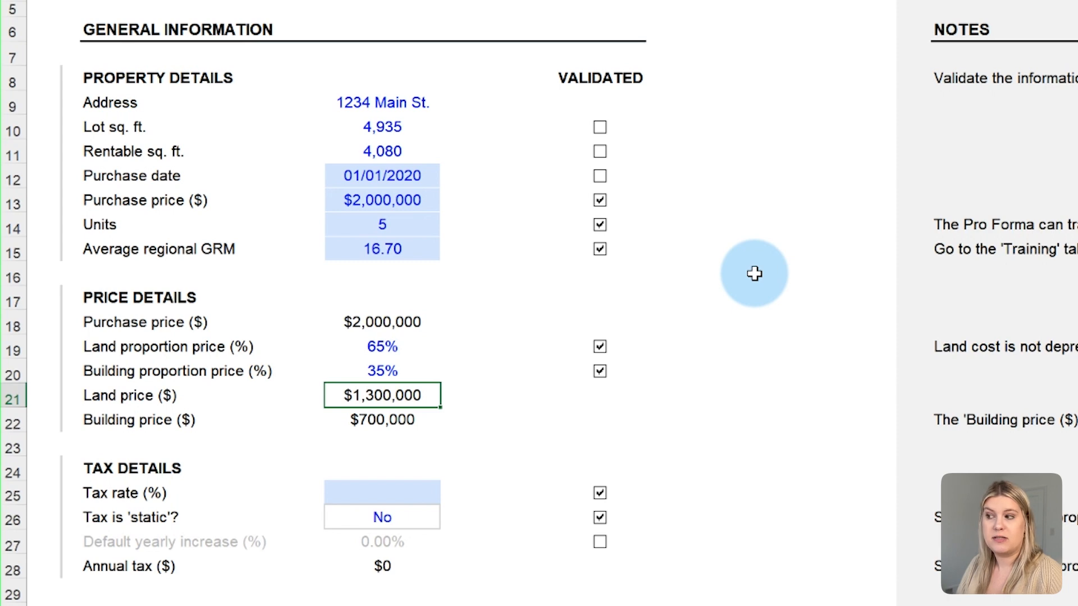
Set a 1% tax rate, make tax static (Yes), with a 1% default yearly increase
{"action": "left_click", "coordinate": [395, 491]}
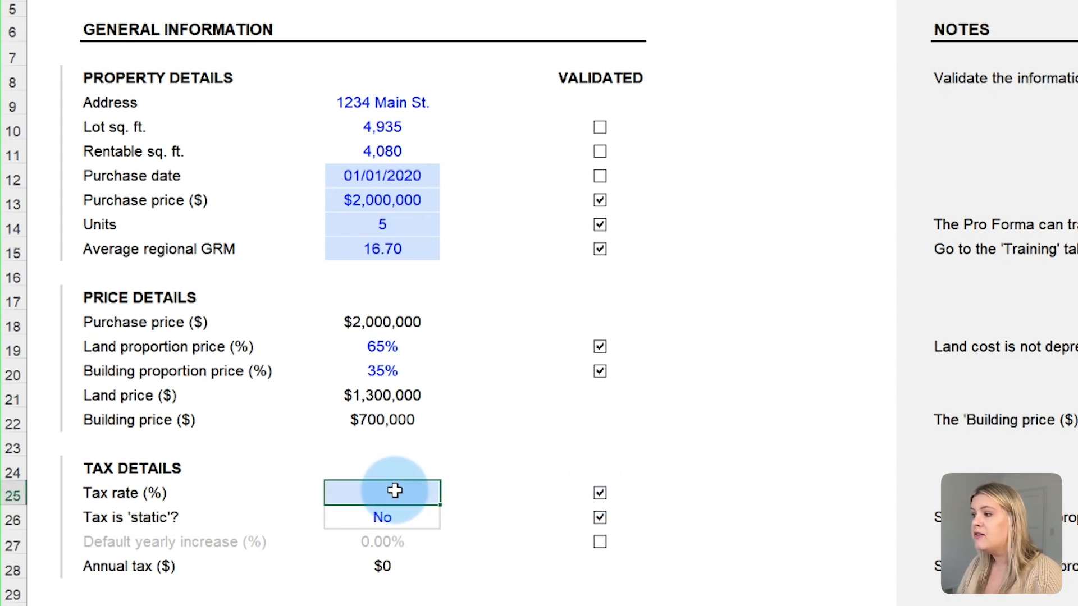
{"action": "type", "text": "1"}
{"action": "key", "text": "Return"}
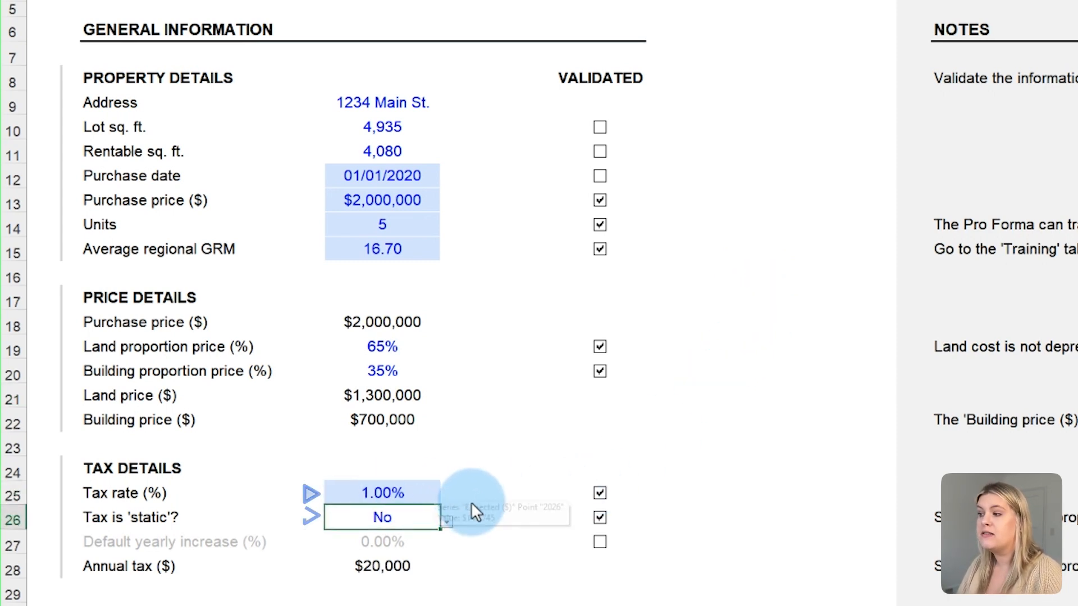
{"action": "left_click", "coordinate": [447, 523]}
{"action": "left_click", "coordinate": [434, 536]}
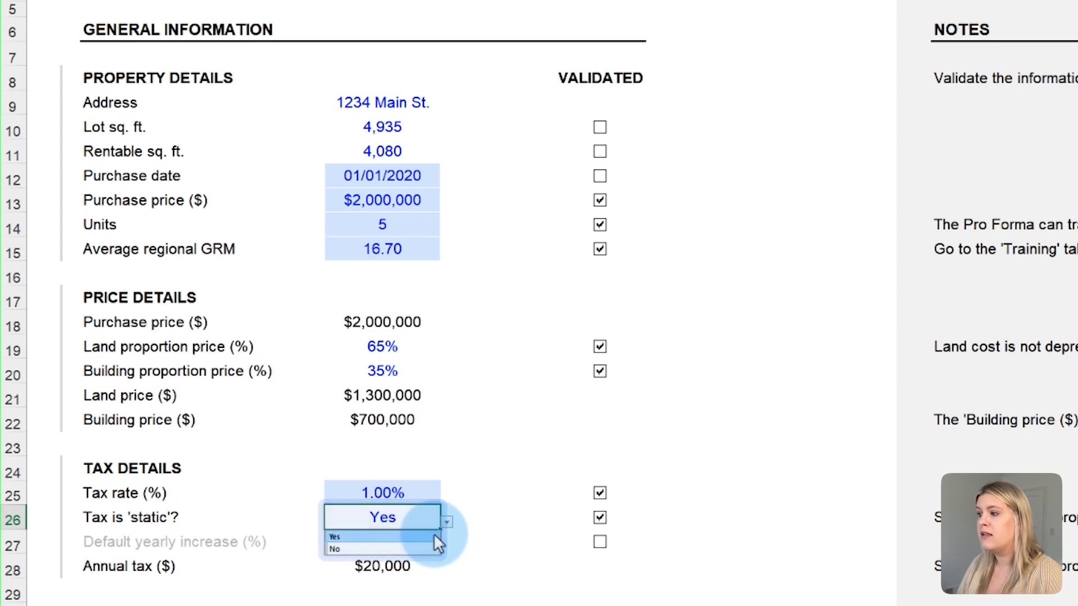
{"action": "left_click", "coordinate": [421, 538]}
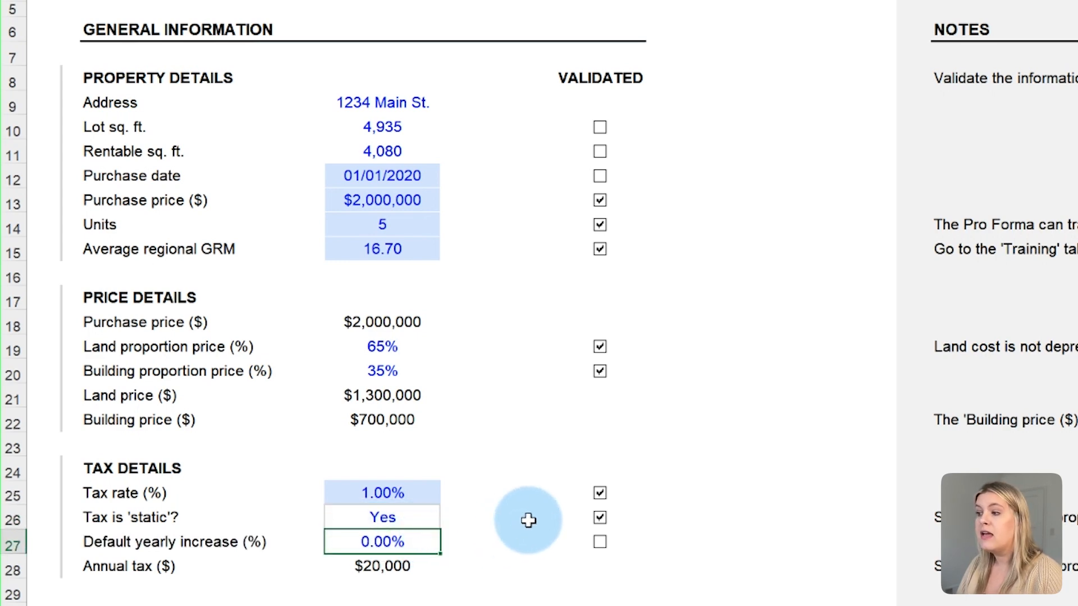
{"action": "key", "text": "Return"}
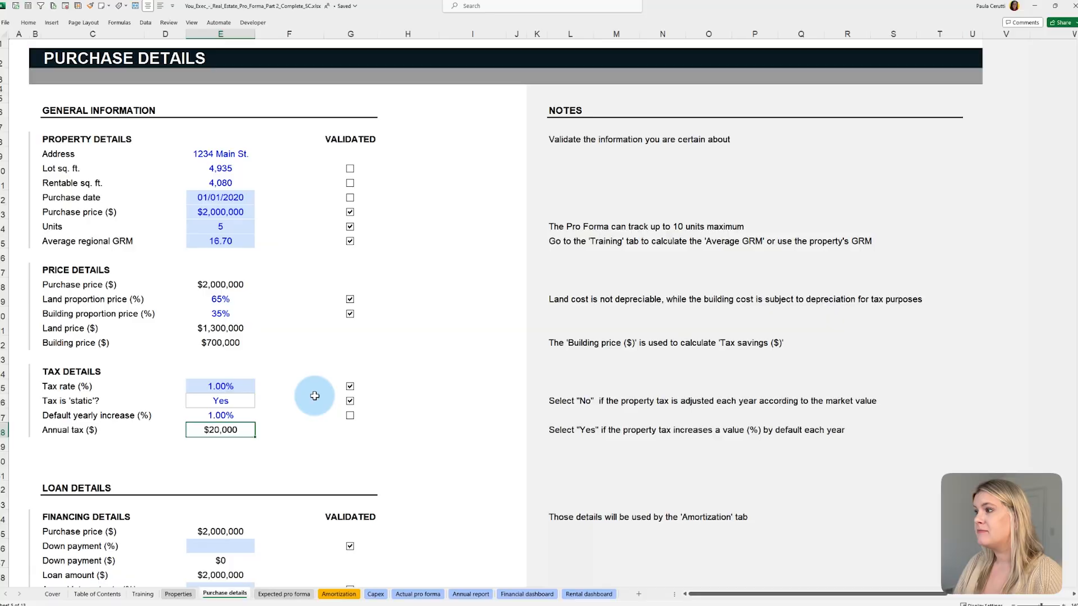
{"action": "scroll", "coordinate": [329, 392], "scroll_direction": "down", "scroll_amount": 6}
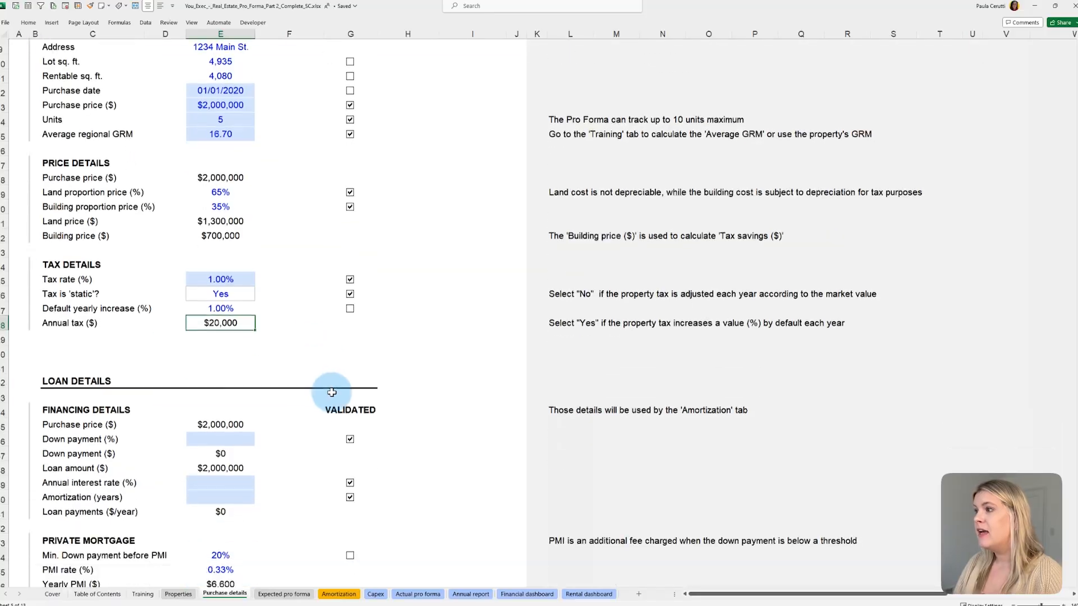
Enter loan terms: 20% down payment, 3% annual interest, 30-year amortization
{"action": "double_click", "coordinate": [242, 167]}
{"action": "scroll", "coordinate": [242, 162], "scroll_direction": "down", "scroll_amount": 3}
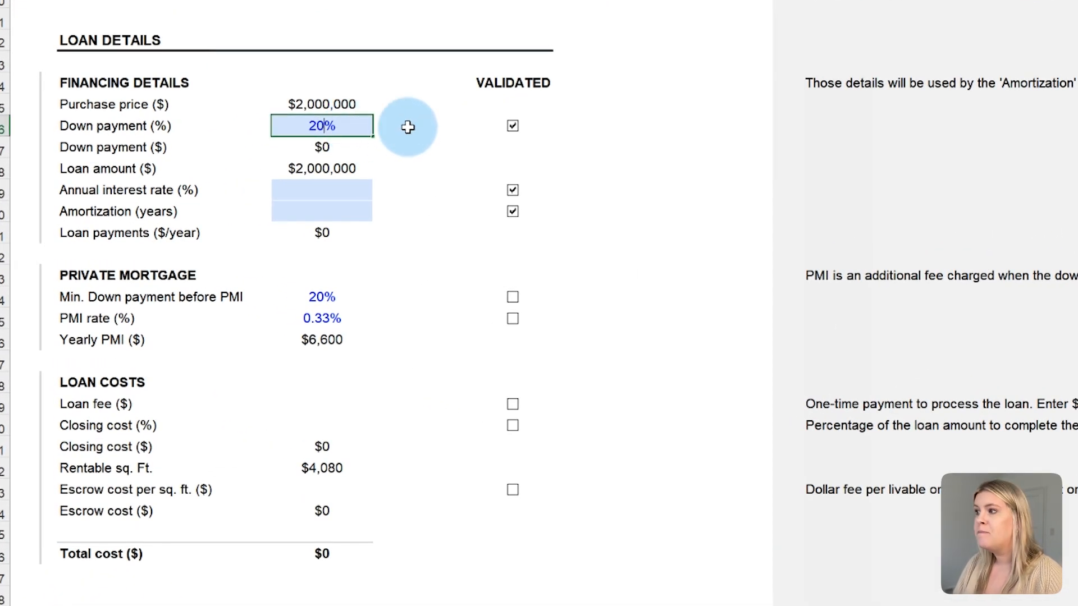
{"action": "type", "text": "20"}
{"action": "key", "text": "Return"}
{"action": "left_click", "coordinate": [353, 189]}
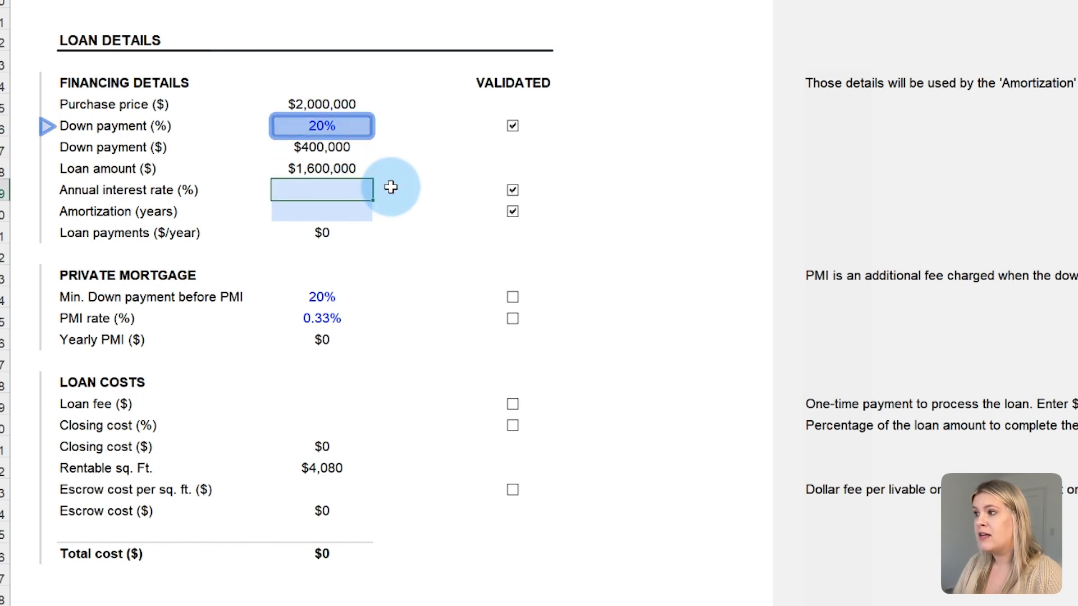
{"action": "type", "text": "3"}
{"action": "key", "text": "Return"}
{"action": "type", "text": "30"}
{"action": "key", "text": "Return"}
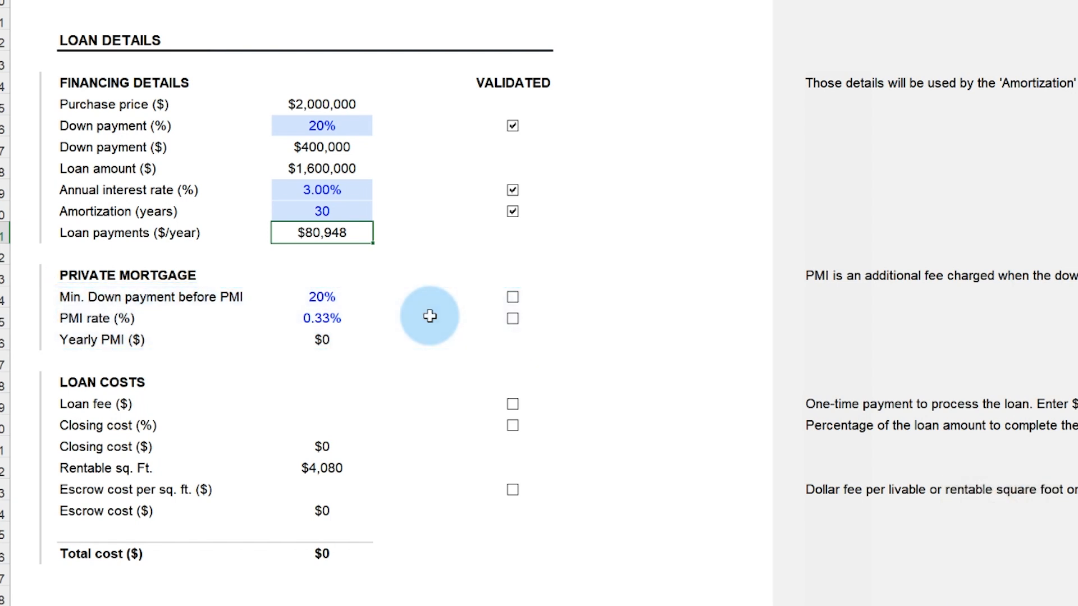
Enter an $800 loan fee, 2% closing cost and $1.25 per sq. ft. escrow cost
{"action": "left_click", "coordinate": [332, 402]}
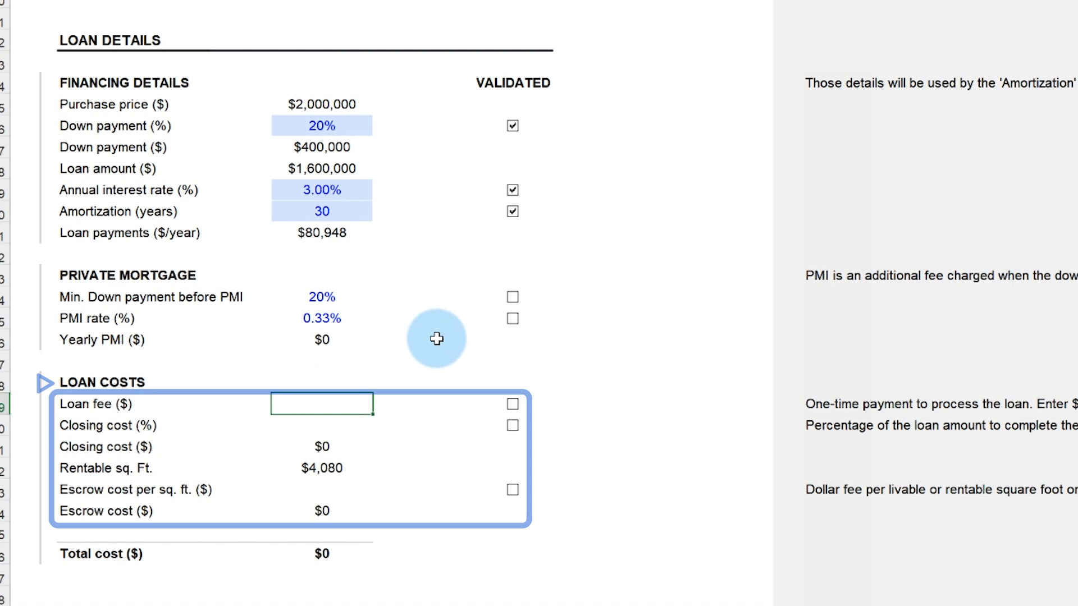
{"action": "type", "text": "800"}
{"action": "key", "text": "Return"}
{"action": "key", "text": "Return"}
{"action": "left_click", "coordinate": [367, 492]}
{"action": "type", "text": "1.25"}
{"action": "key", "text": "Return"}
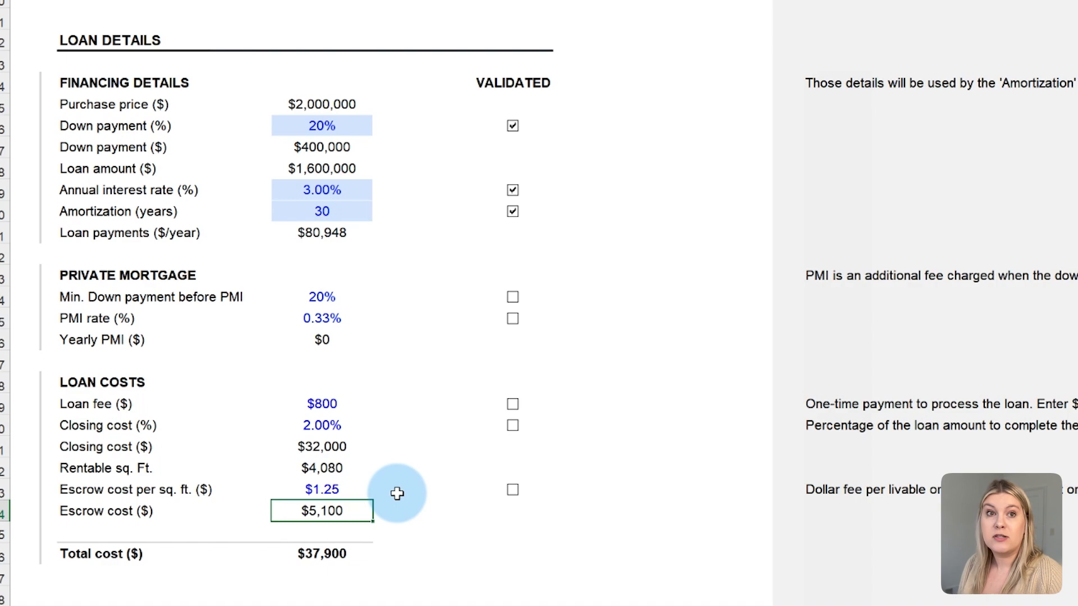
{"action": "scroll", "coordinate": [397, 493], "scroll_direction": "down", "scroll_amount": 11}
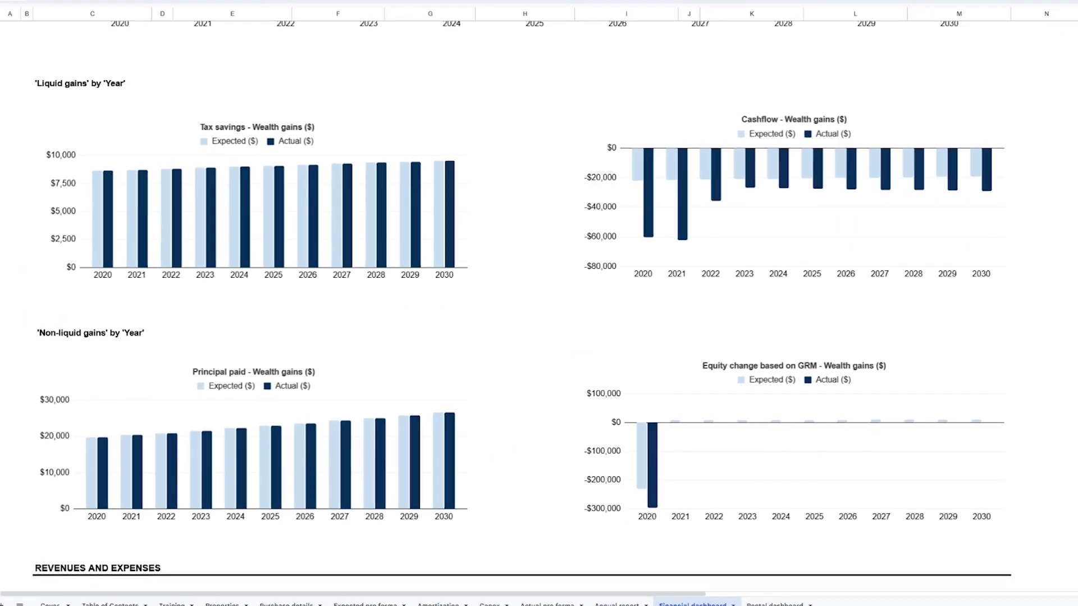
Tick Validated for purchase date, price, GRM and land price, and re-edit the land proportion
{"action": "left_click", "coordinate": [773, 281]}
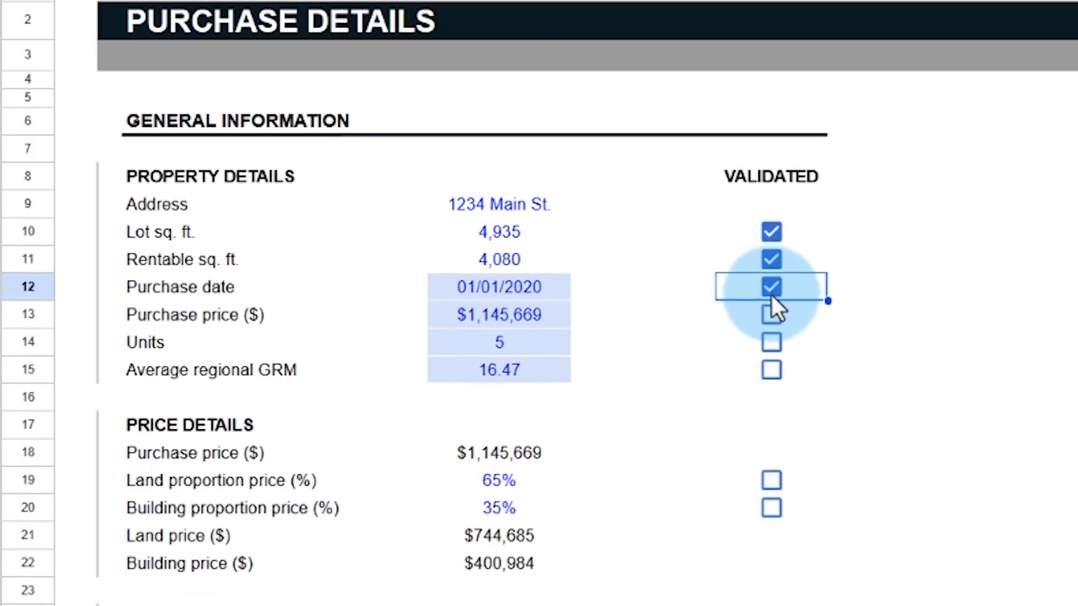
{"action": "left_click", "coordinate": [773, 308]}
{"action": "left_click", "coordinate": [773, 342]}
{"action": "left_click", "coordinate": [773, 426]}
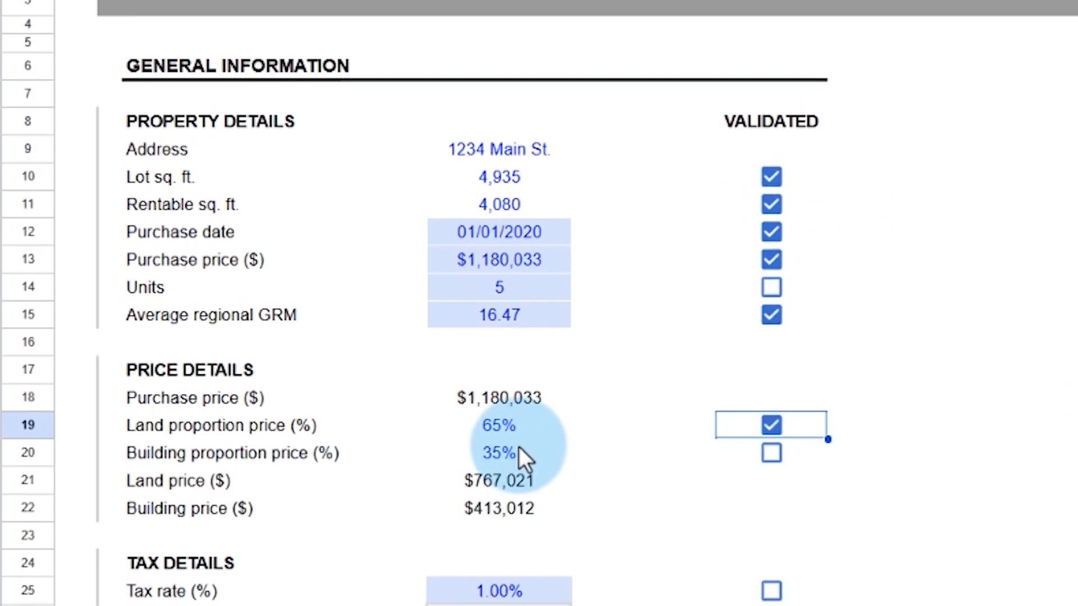
{"action": "double_click", "coordinate": [508, 400]}
{"action": "key", "text": "BackSpace"}
{"action": "type", "text": "0"}
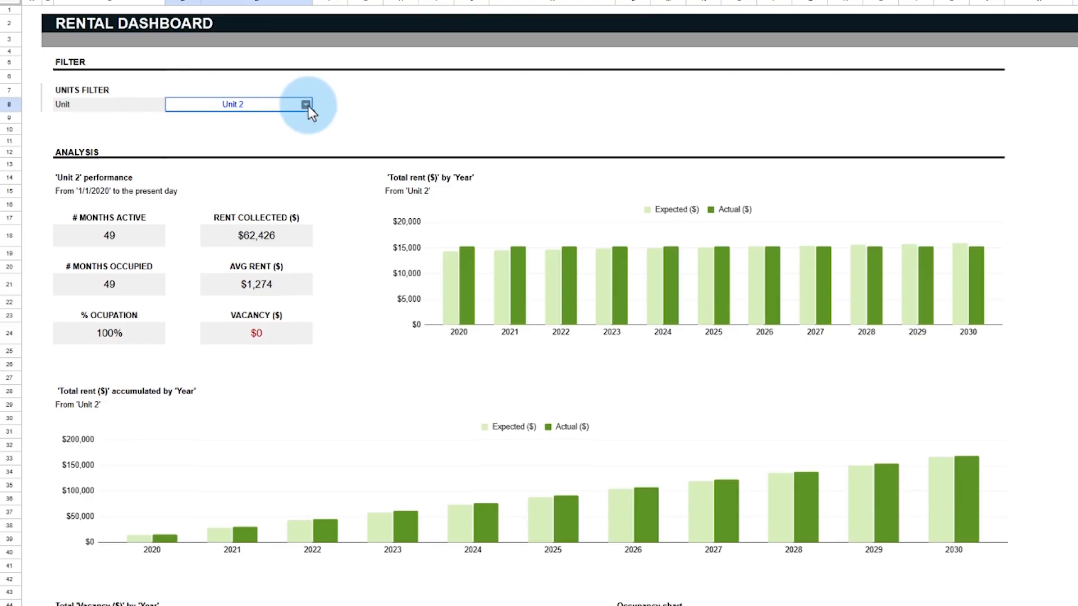
Filter the rental dashboard's unit list to Unit 3
{"action": "left_click", "coordinate": [308, 105]}
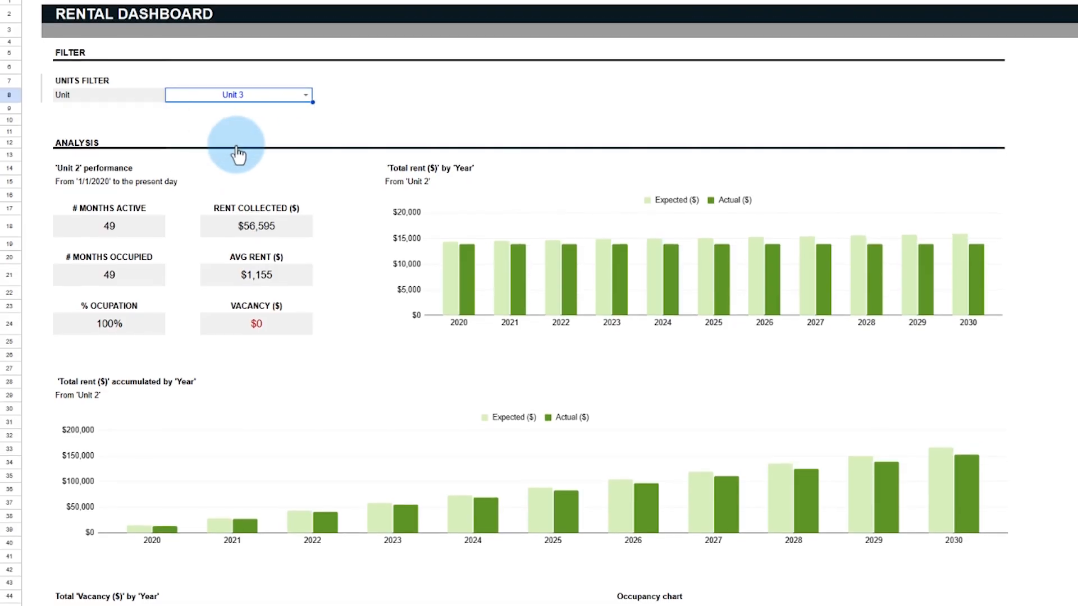
{"action": "left_click", "coordinate": [233, 137]}
{"action": "left_click", "coordinate": [306, 87]}
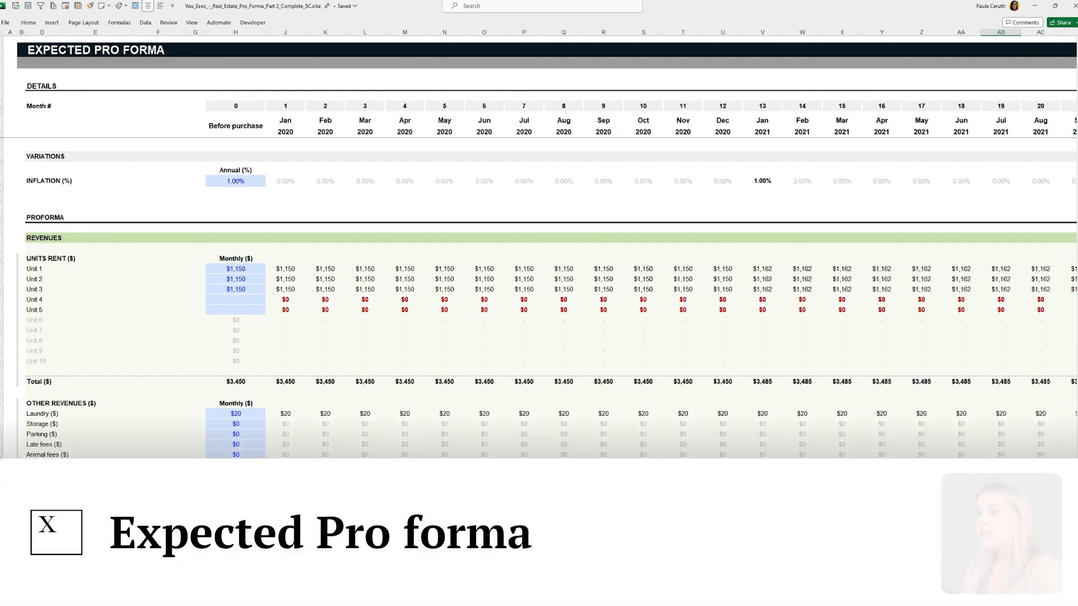
Set the Expected pro forma annual inflation rate to 1.5%
{"action": "left_click", "coordinate": [19, 193]}
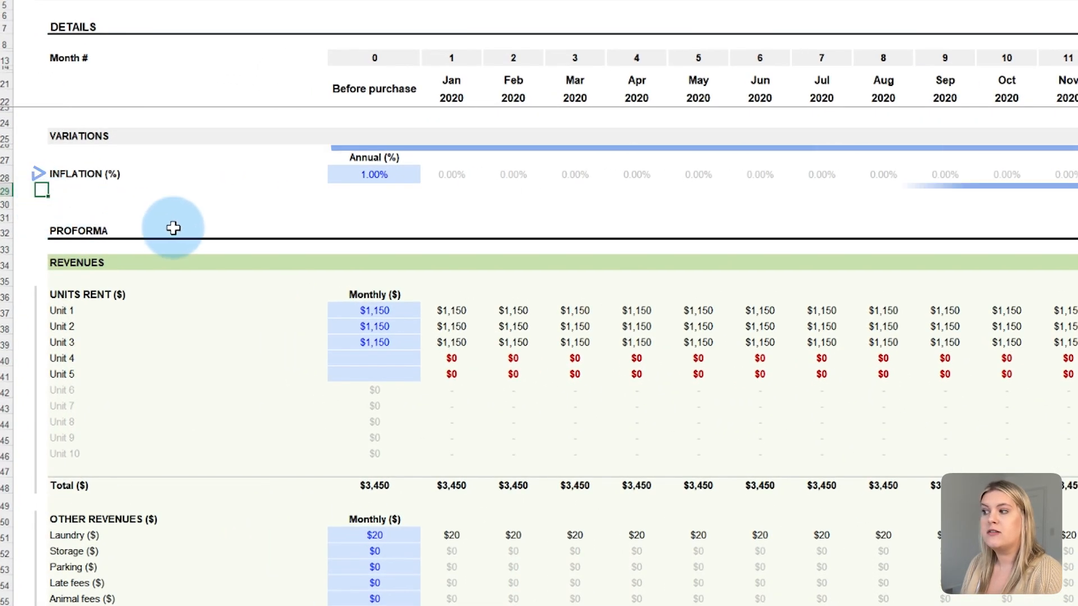
{"action": "key", "text": "Up"}
{"action": "type", "text": "1.5"}
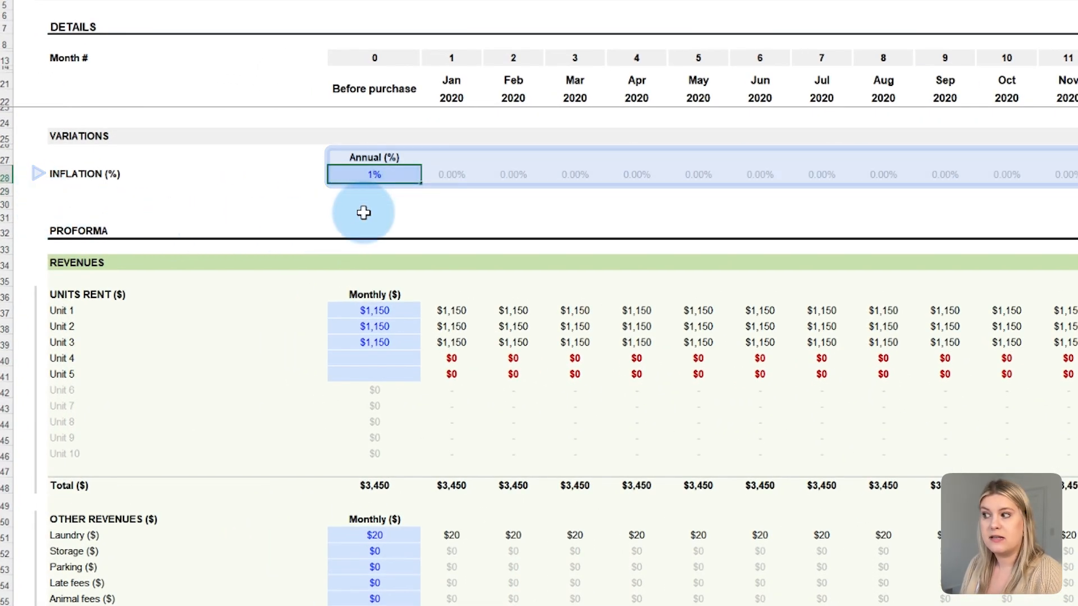
{"action": "key", "text": "Escape"}
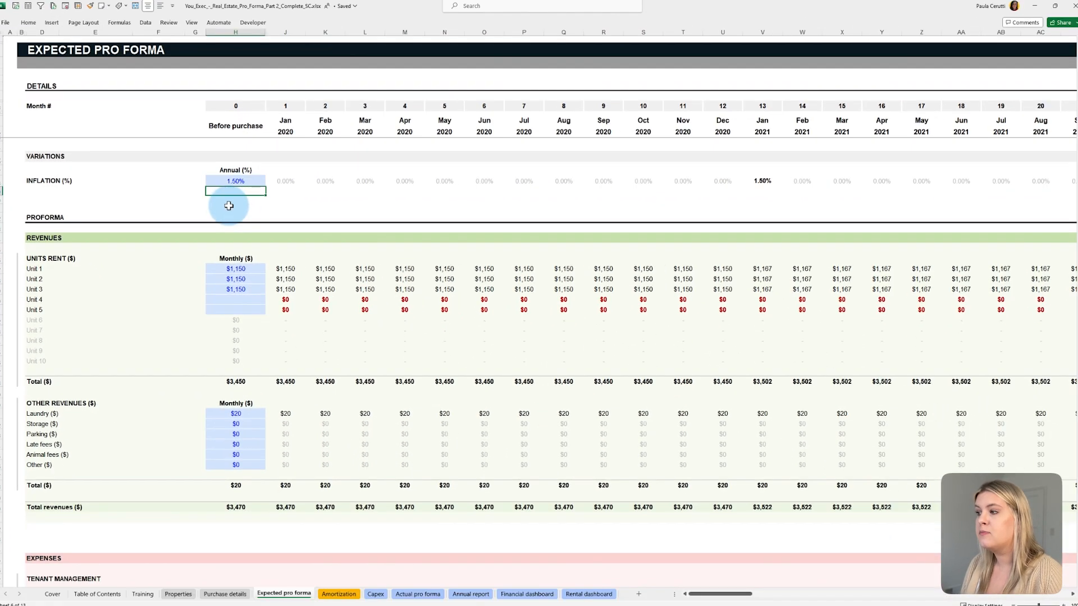
Give Units 4 and 5 a $1,150 monthly rent and check the yearly sparklines
{"action": "scroll", "coordinate": [931, 208], "scroll_direction": "down", "scroll_amount": 20}
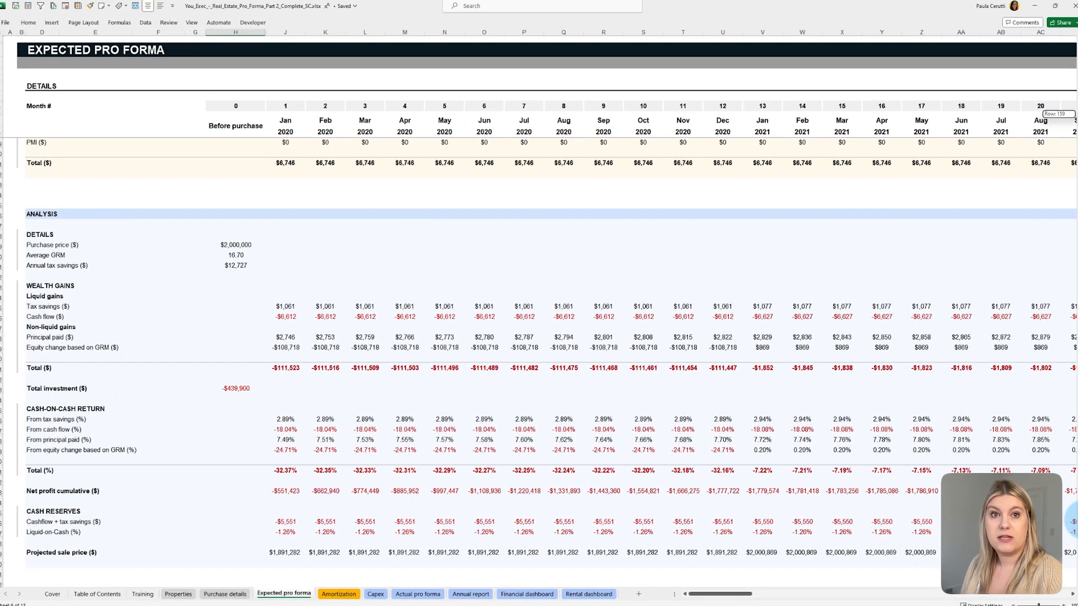
{"action": "left_click_drag", "start_coordinate": [1077, 520], "coordinate": [1077, 462]}
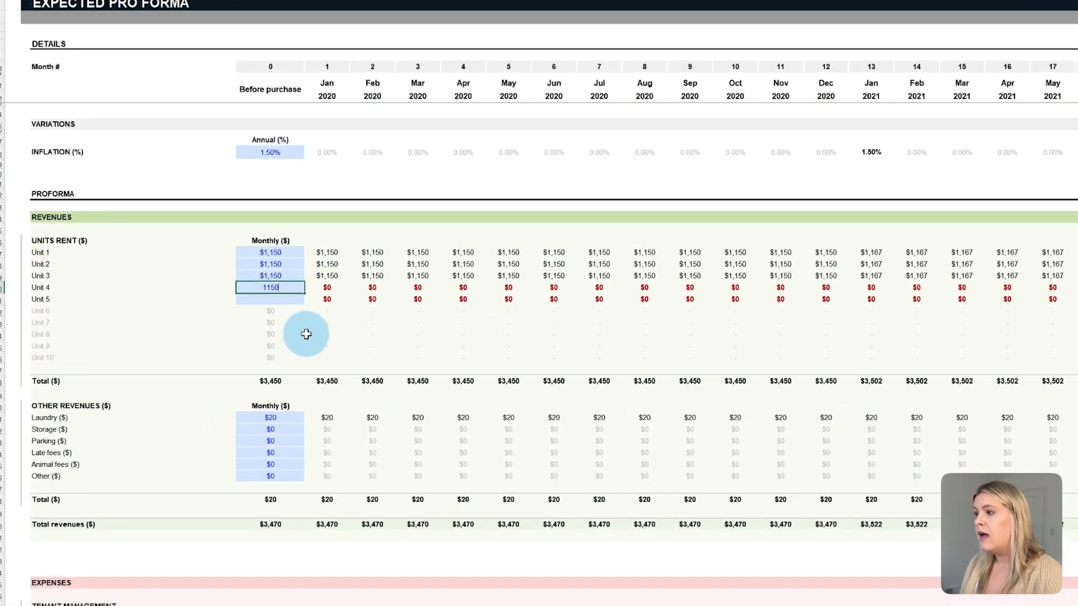
{"action": "key", "text": "Return"}
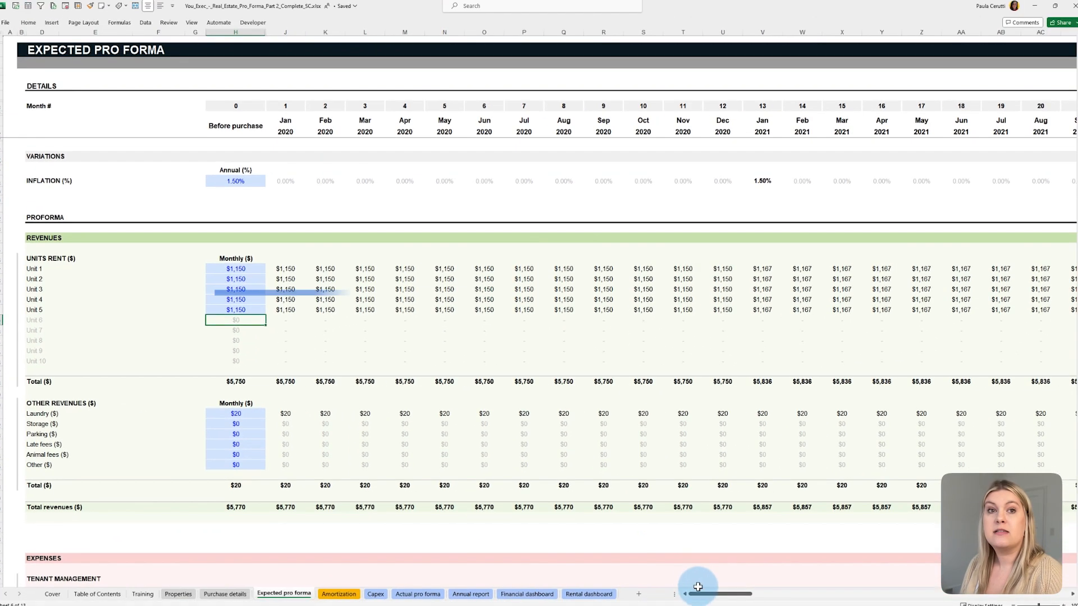
{"action": "left_click", "coordinate": [705, 600]}
{"action": "left_click_drag", "start_coordinate": [704, 599], "coordinate": [966, 602]}
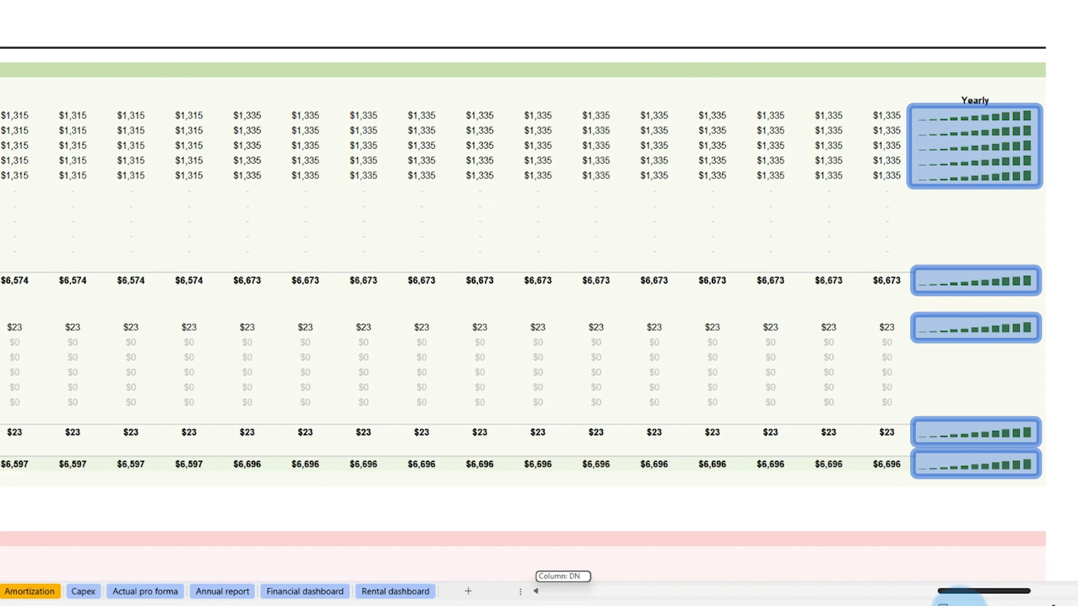
{"action": "left_click_drag", "start_coordinate": [960, 604], "coordinate": [696, 597]}
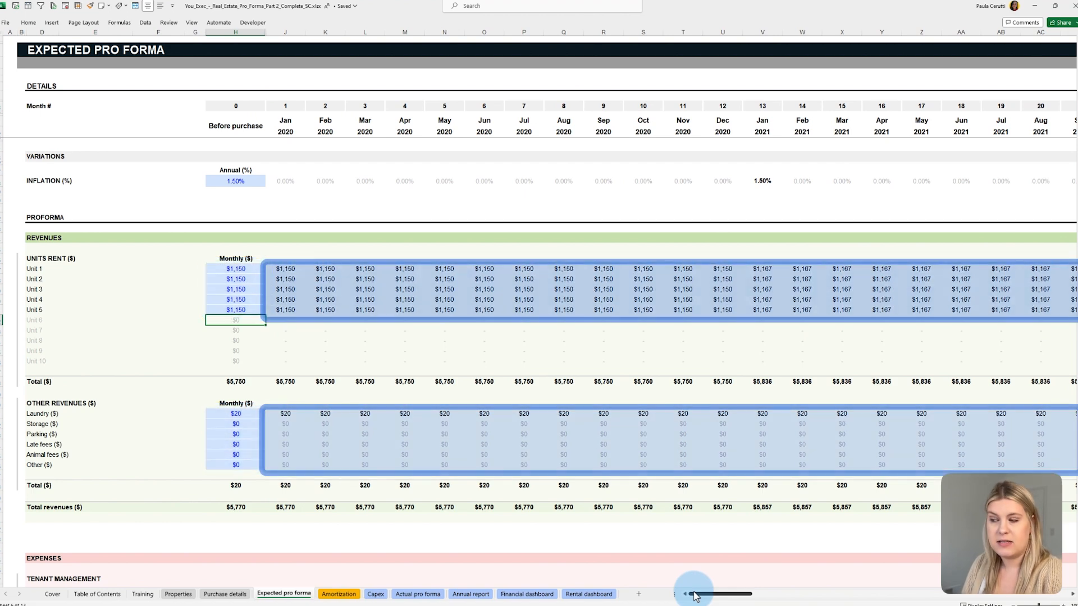
On Amortization, enter $5,000 in the first Extra payment cell and fill it through payment 12
{"action": "left_click", "coordinate": [528, 594]}
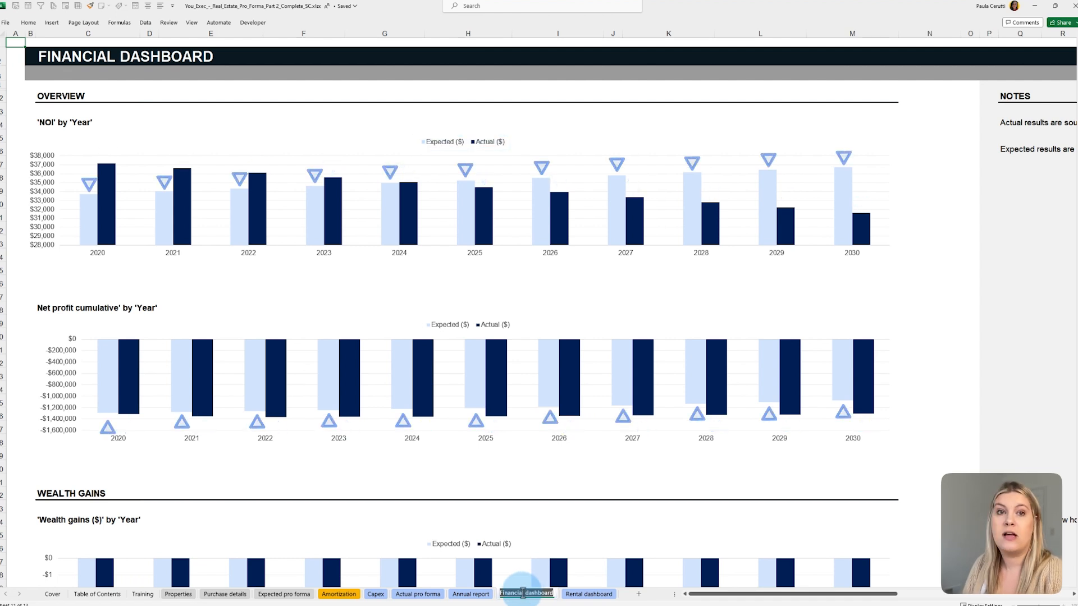
{"action": "left_click", "coordinate": [338, 594]}
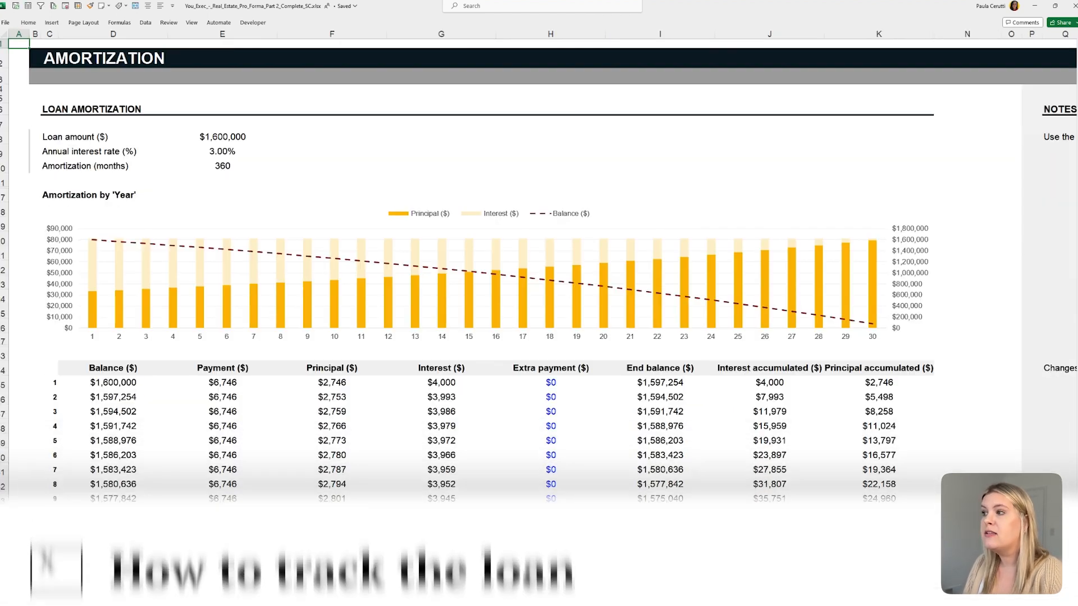
{"action": "left_click", "coordinate": [338, 557]}
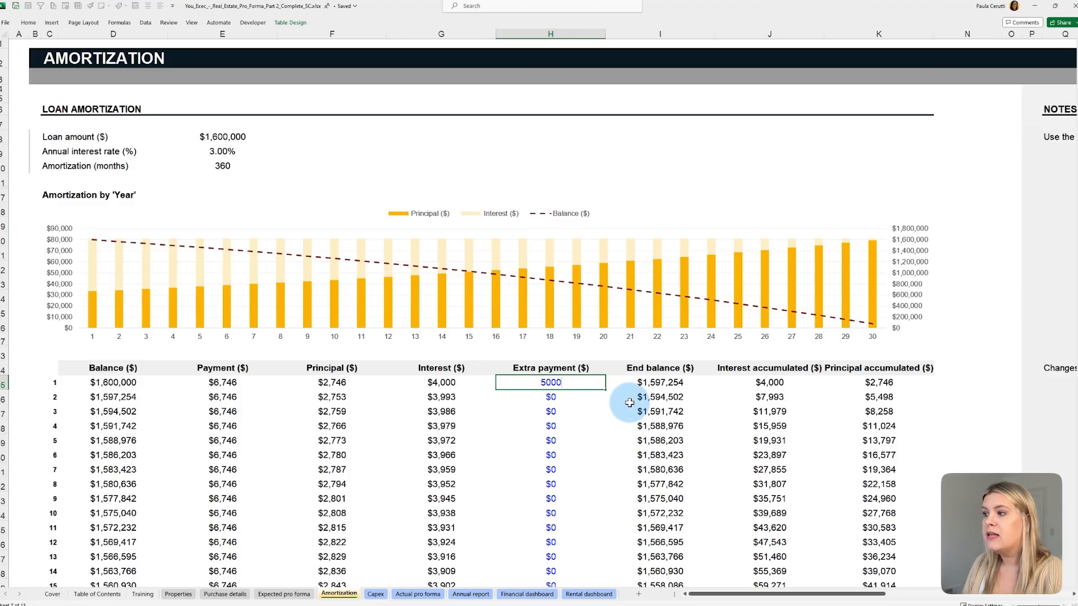
{"action": "key", "text": "ctrl+Return"}
{"action": "left_click_drag", "start_coordinate": [604, 407], "coordinate": [607, 545]}
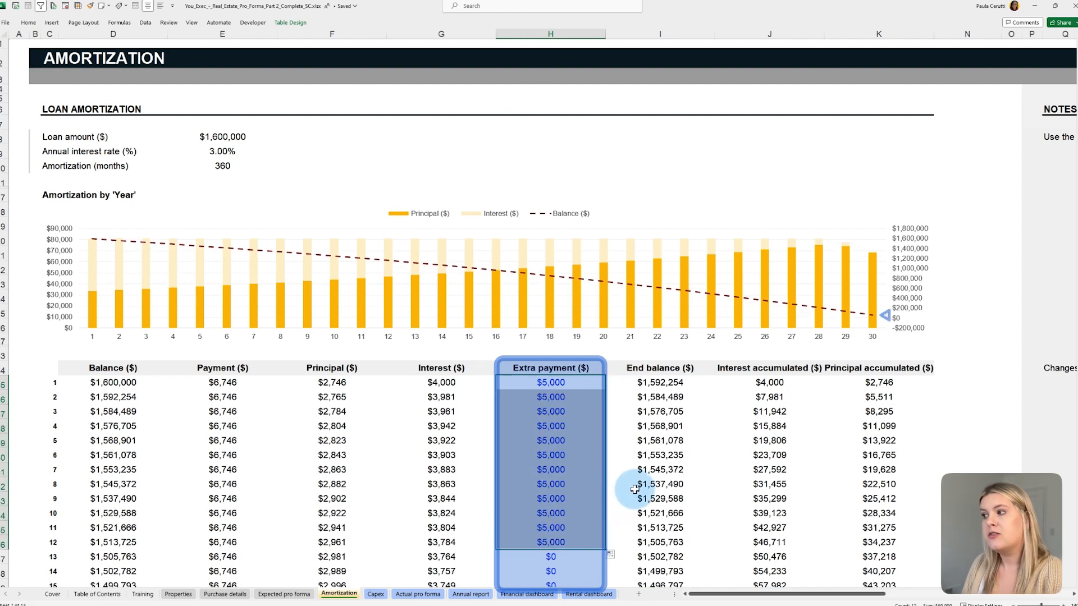
{"action": "left_click", "coordinate": [628, 427]}
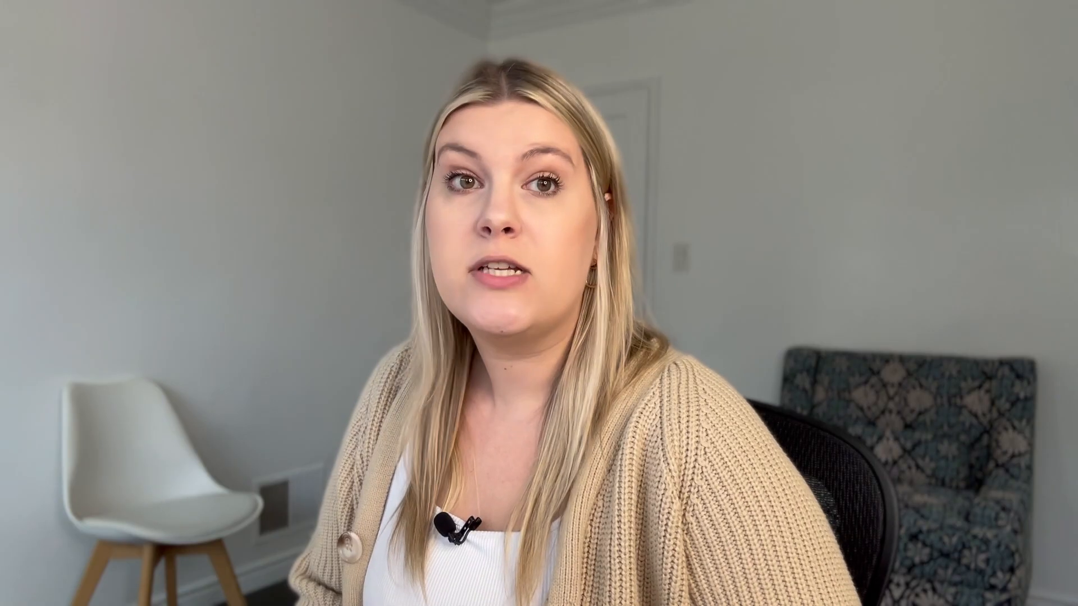
{"action": "left_click", "coordinate": [375, 595]}
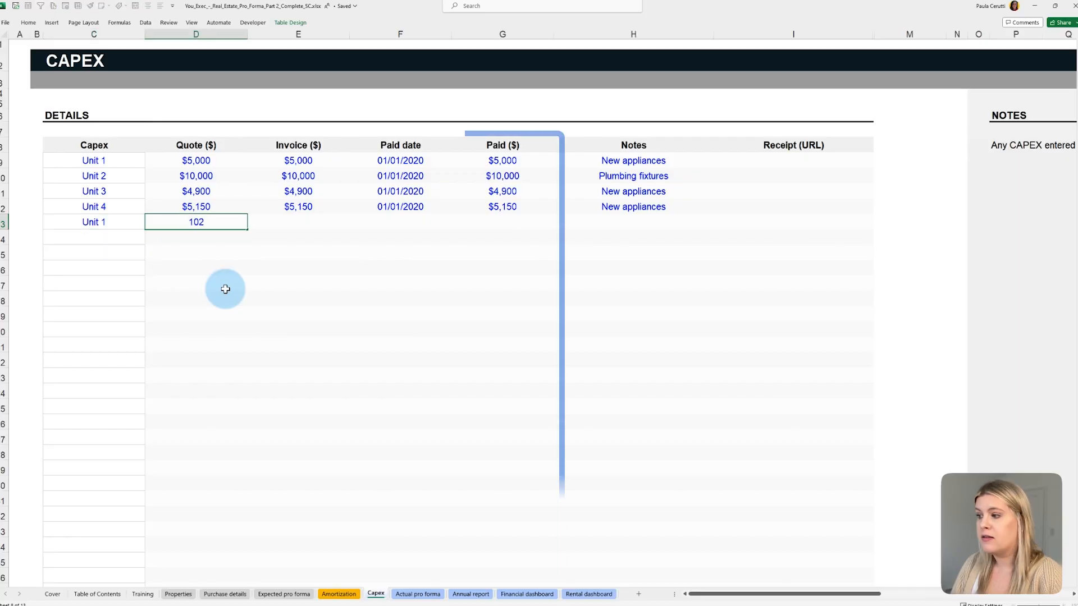
Log Unit 1's $10,200 capex dated 01/01/2021 with the note 'Plumbing fixtures'
{"action": "type", "text": "00"}
{"action": "key", "text": "Tab"}
{"action": "type", "text": "10200"}
{"action": "key", "text": "Tab"}
{"action": "type", "text": "0"}
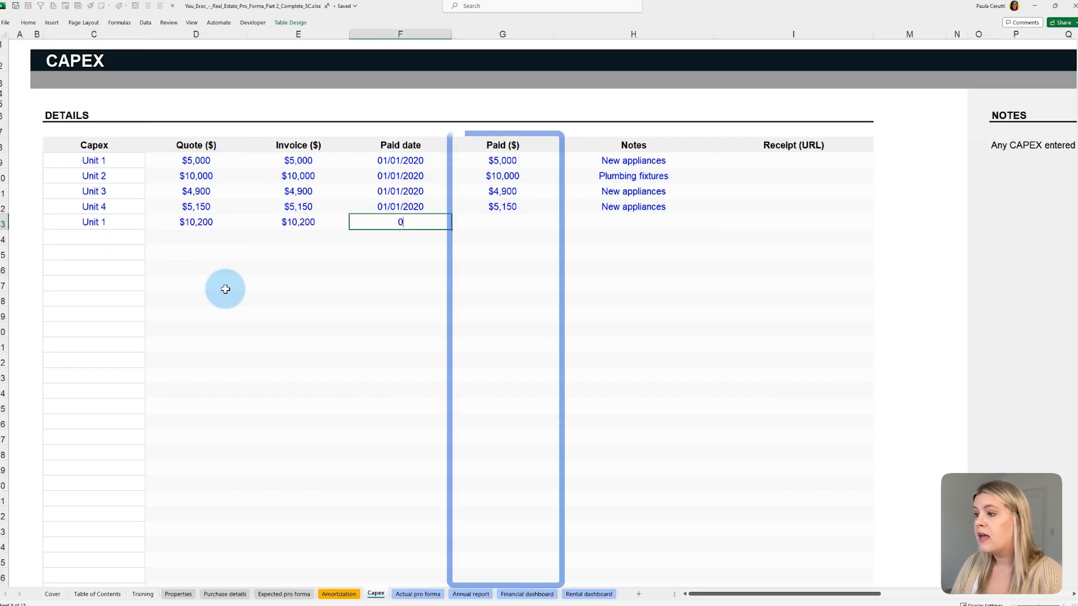
{"action": "type", "text": "1/01/2021"}
{"action": "key", "text": "Tab"}
{"action": "type", "text": "10200"}
Add capex rows for Unit 2 and Unit 3 with $4,900 and $10,100 amounts dated 01/01/2021
{"action": "key", "text": "Tab"}
{"action": "type", "text": "Plumbing fixtures"}
{"action": "left_click", "coordinate": [127, 238]}
{"action": "left_click", "coordinate": [149, 241]}
{"action": "left_click", "coordinate": [127, 264]}
{"action": "key", "text": "Tab"}
{"action": "type", "text": "4900"}
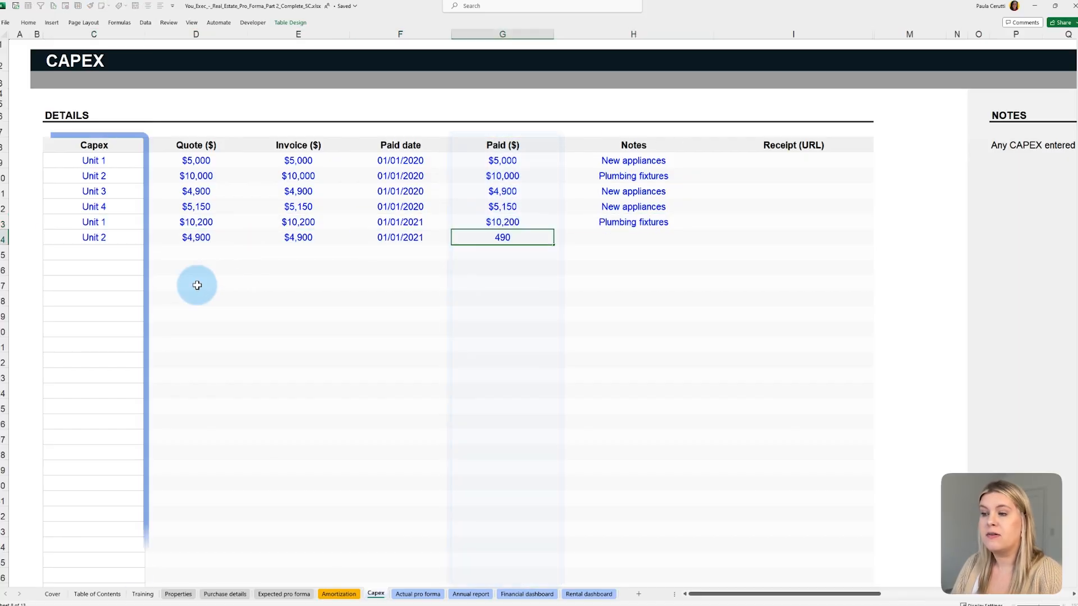
{"action": "key", "text": "Tab"}
{"action": "type", "text": "10100"}
{"action": "key", "text": "Tab"}
{"action": "type", "text": "10100"}
{"action": "key", "text": "Tab"}
{"action": "type", "text": "01/01/2021"}
Add Unit 4's $10,250 'Plumbing fixtures' entry and a $20,000 'New roof' capex row
{"action": "key", "text": "Tab"}
{"action": "type", "text": "10100"}
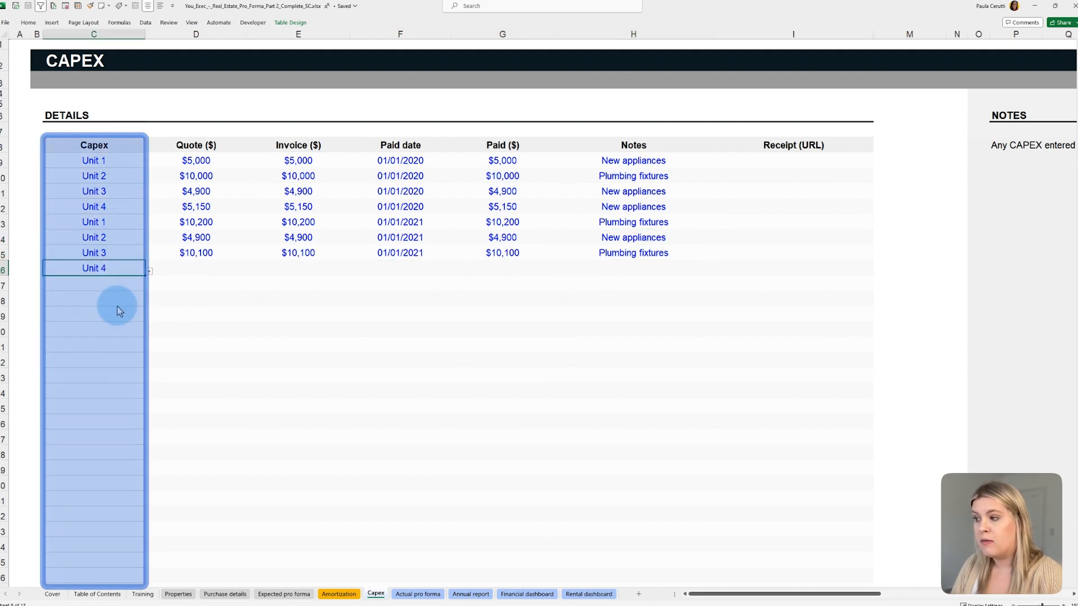
{"action": "type", "text": "50"}
{"action": "key", "text": "Tab"}
{"action": "type", "text": "01/01/2021"}
{"action": "key", "text": "Tab"}
{"action": "type", "text": "10250"}
{"action": "key", "text": "Tab"}
{"action": "type", "text": "Plumbing fixtures"}
{"action": "key", "text": "Tab"}
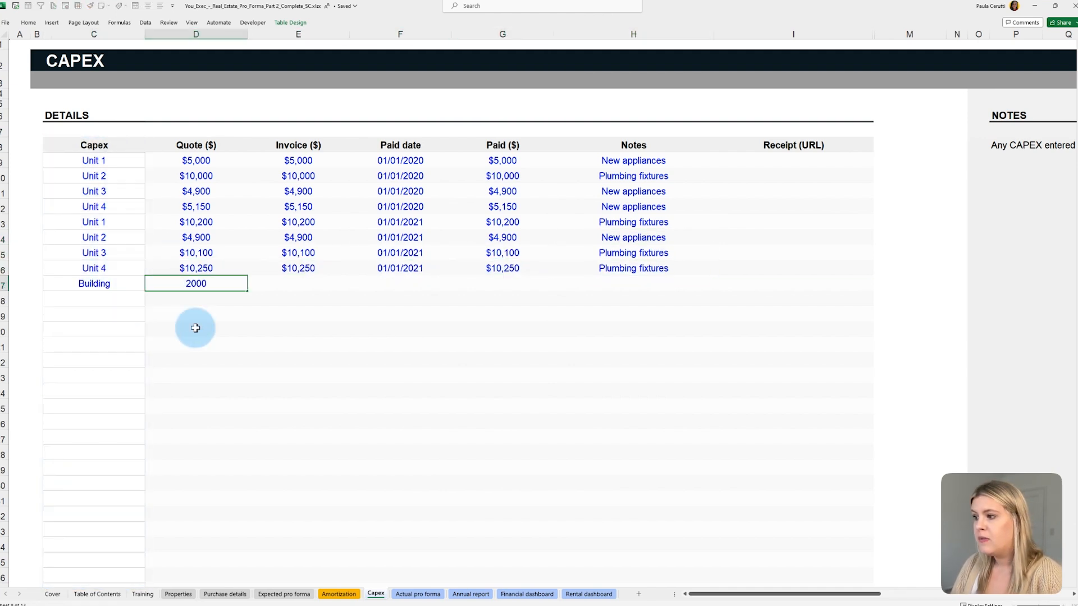
{"action": "type", "text": "20000"}
{"action": "key", "text": "Tab"}
{"action": "type", "text": "New roof"}
{"action": "key", "text": "Return"}
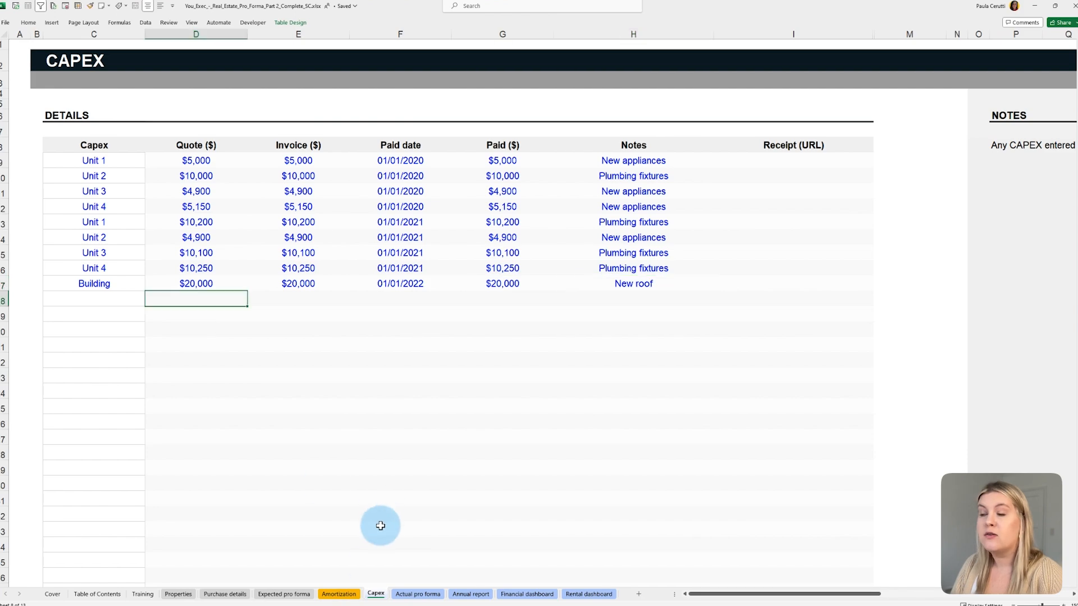
{"action": "left_click", "coordinate": [406, 594]}
{"action": "scroll", "coordinate": [328, 532], "scroll_direction": "down", "scroll_amount": 15}
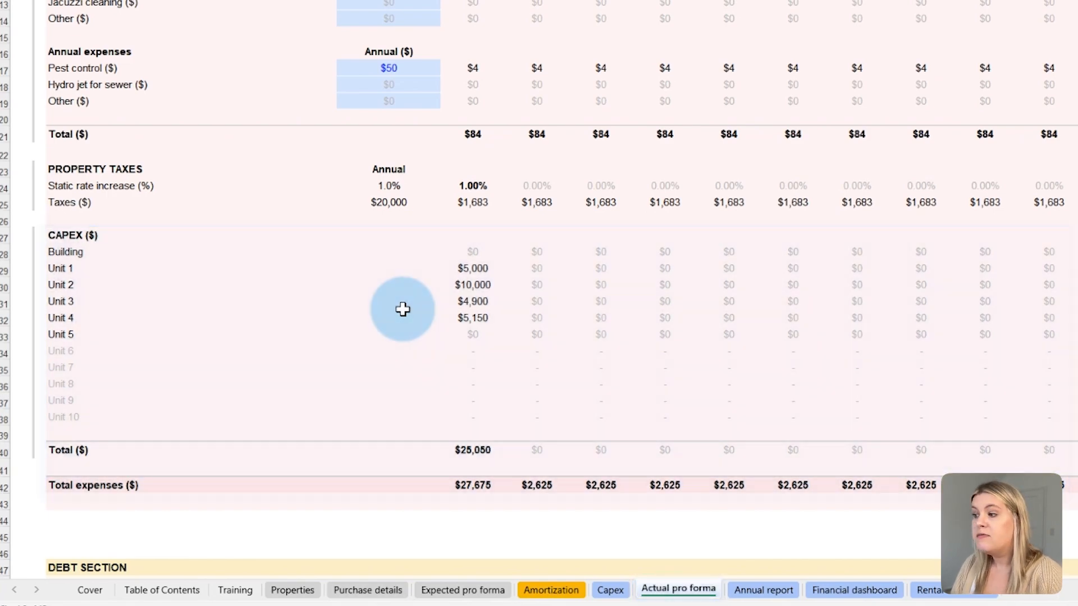
Set the Actual pro forma annual inflation rate to 1.20%
{"action": "scroll", "coordinate": [402, 309], "scroll_direction": "up", "scroll_amount": 6}
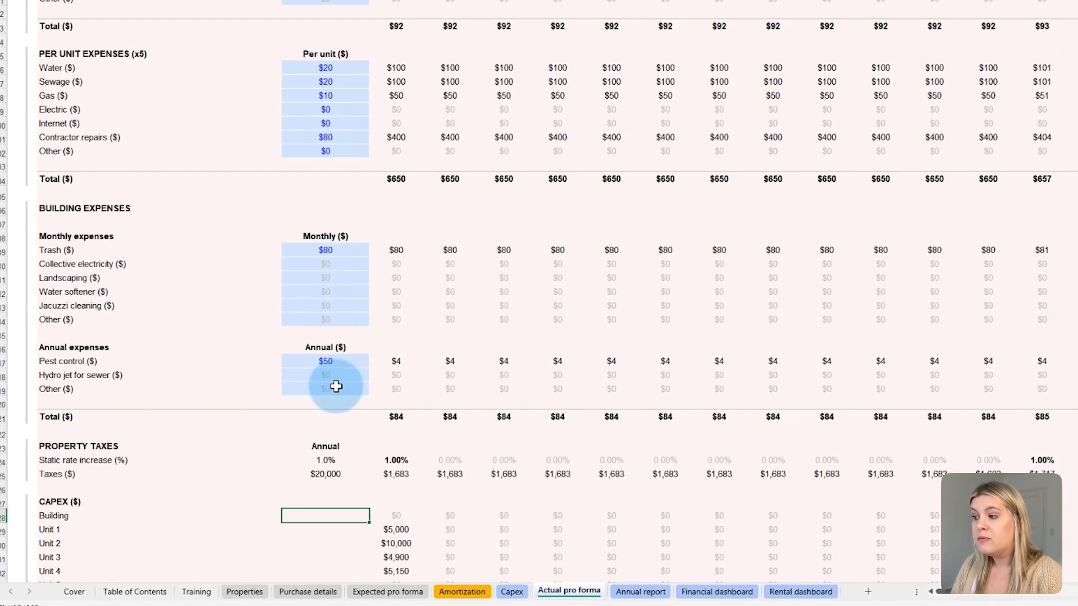
{"action": "scroll", "coordinate": [256, 436], "scroll_direction": "up", "scroll_amount": 15}
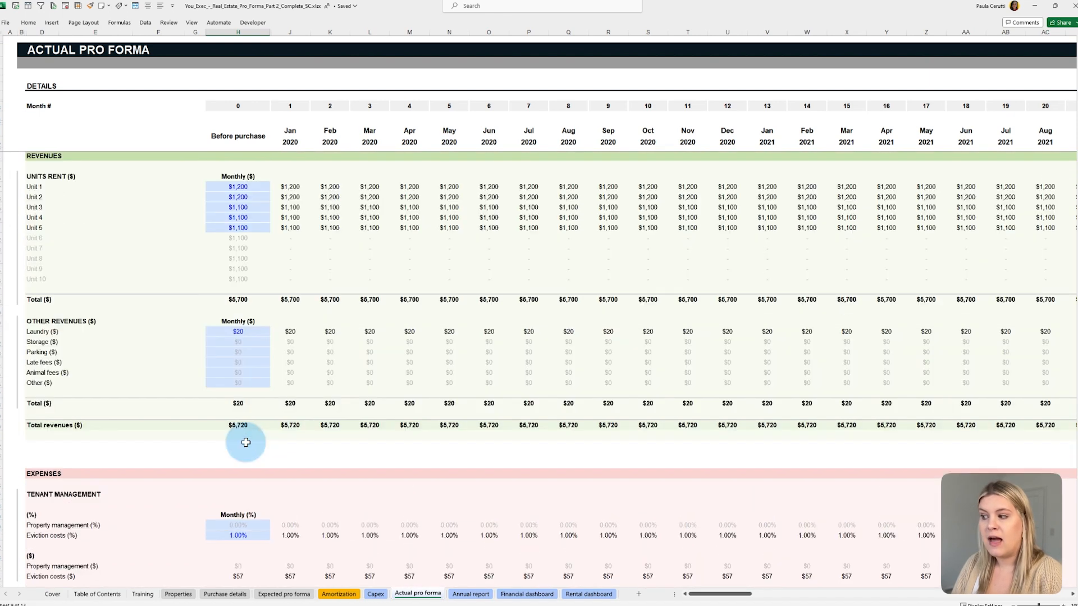
{"action": "scroll", "coordinate": [246, 442], "scroll_direction": "up", "scroll_amount": 3}
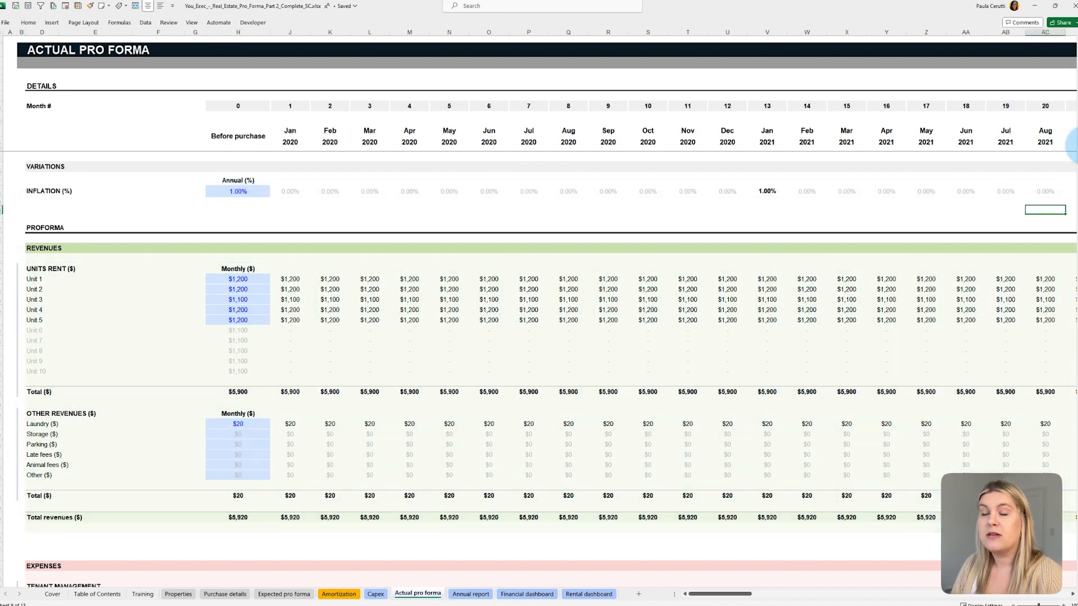
{"action": "left_click_drag", "start_coordinate": [1074, 214], "coordinate": [864, 142]}
{"action": "left_click", "coordinate": [264, 193]}
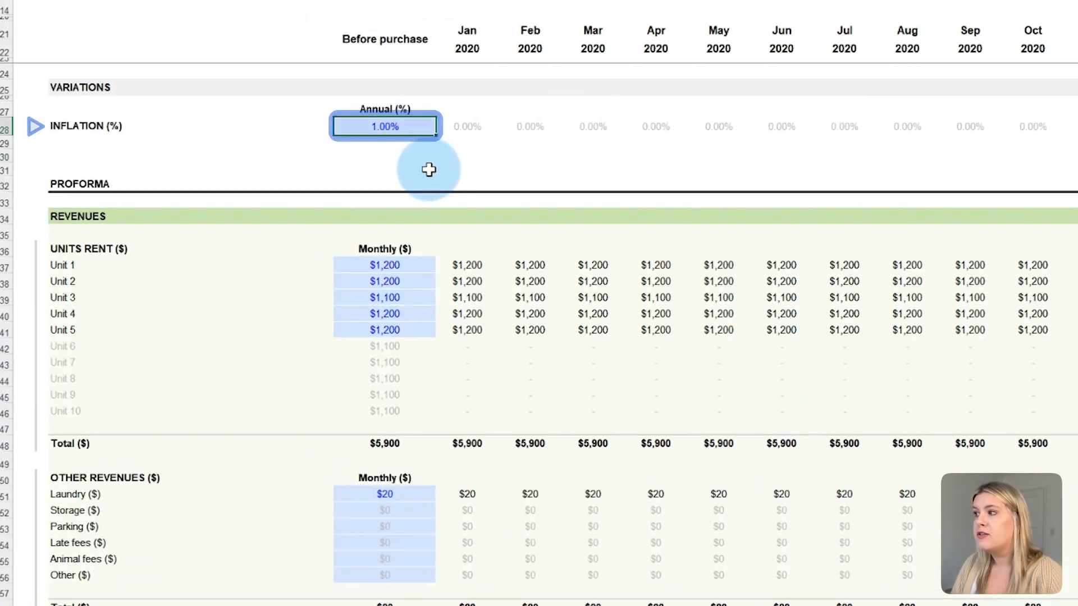
{"action": "key", "text": "Return"}
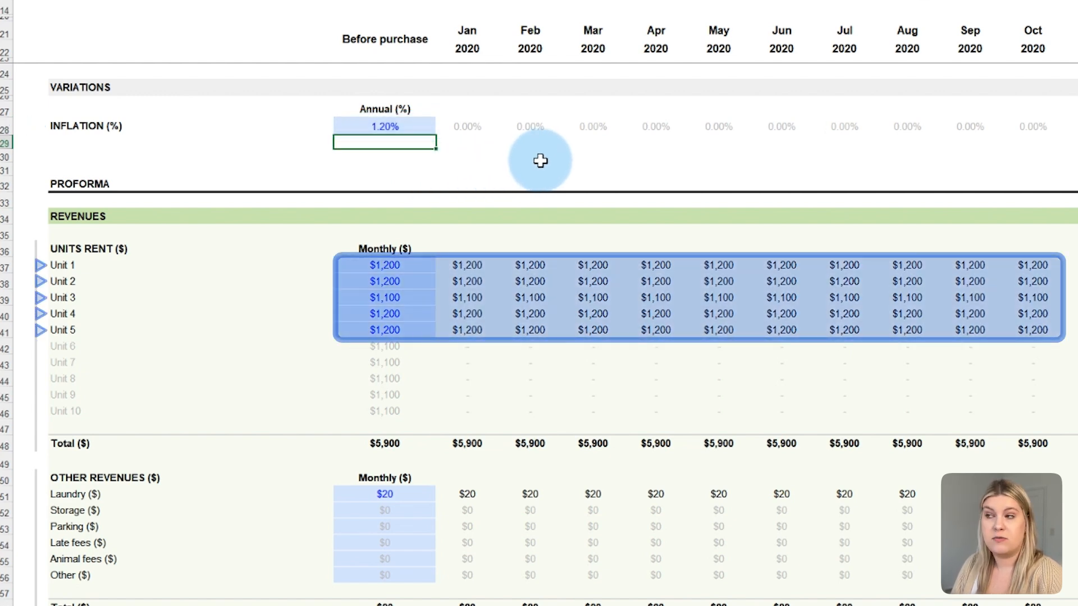
Enter monthly other revenues of $30 for Storage and $25 for Parking
{"action": "scroll", "coordinate": [542, 161], "scroll_direction": "down", "scroll_amount": 3}
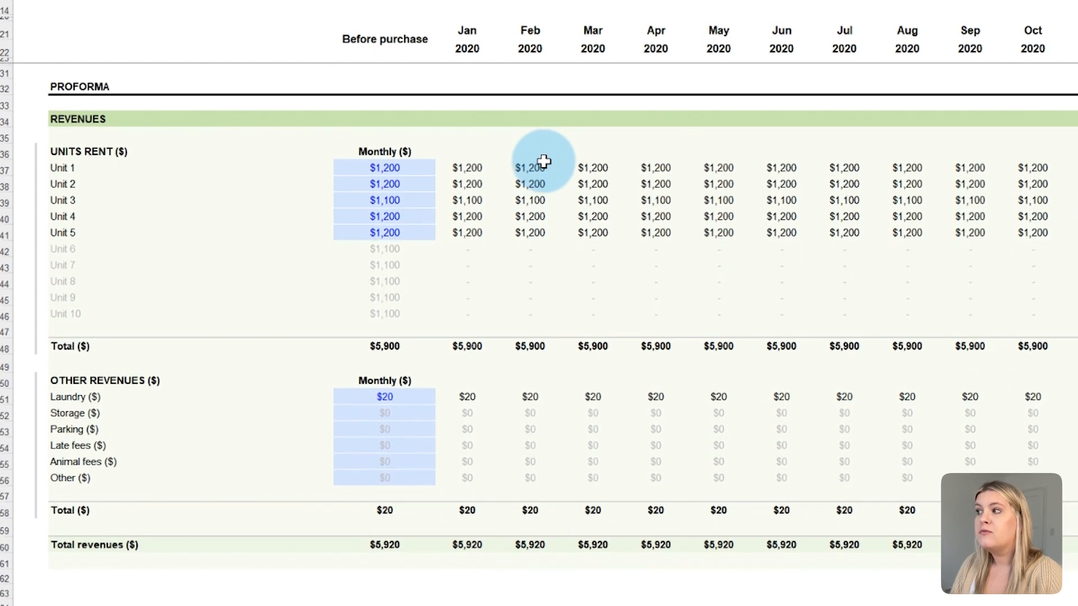
{"action": "left_click", "coordinate": [392, 410]}
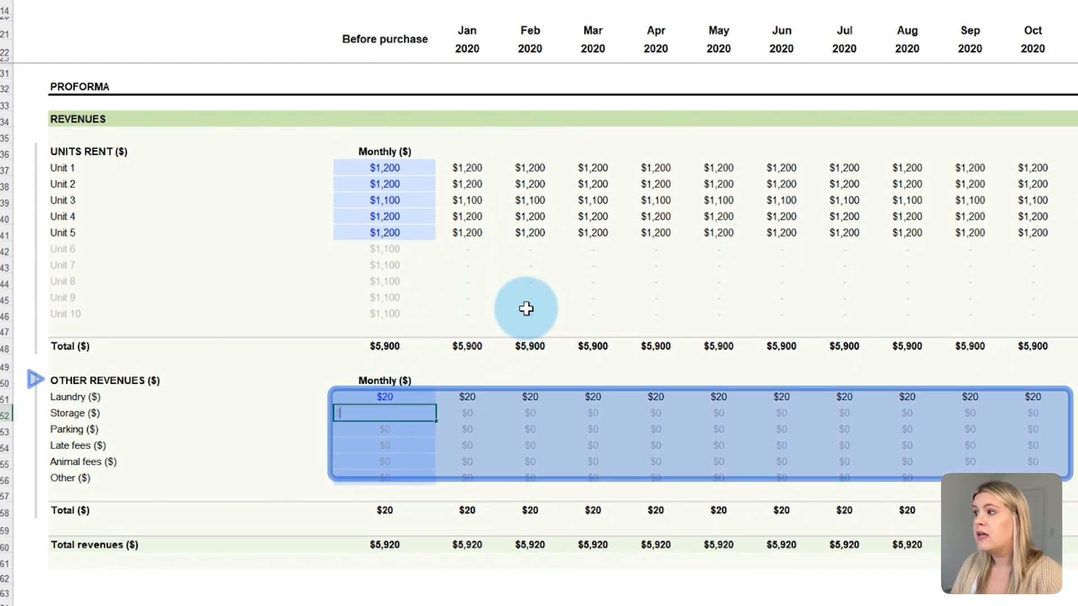
{"action": "type", "text": "30"}
{"action": "key", "text": "Return"}
{"action": "type", "text": "25"}
{"action": "key", "text": "Return"}
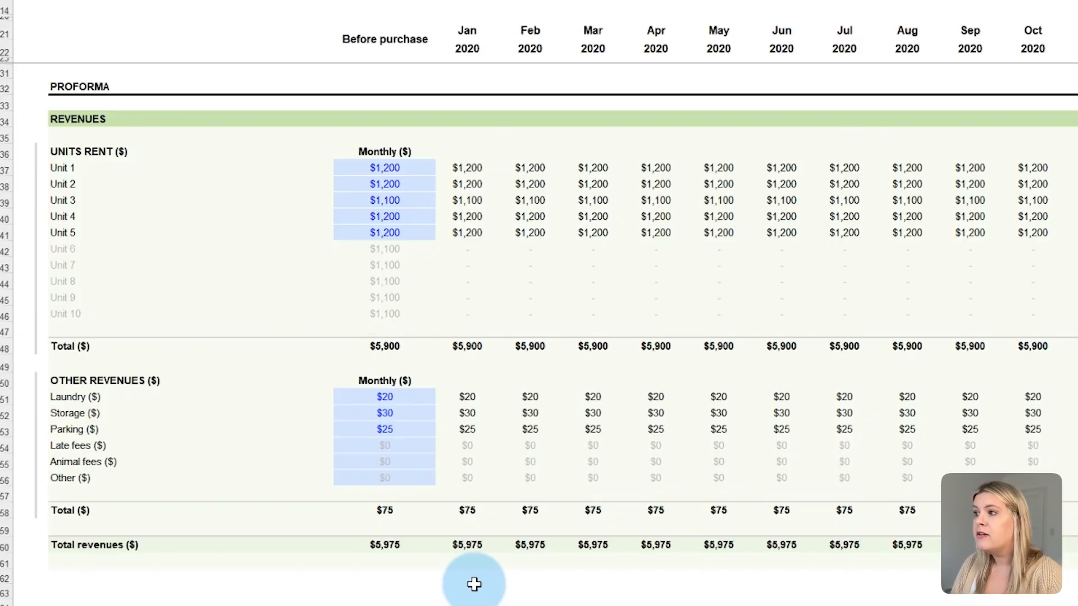
Mark Unit 1 vacant from March 2020 and restore its $1,200 rent in July 2020
{"action": "left_click", "coordinate": [530, 413]}
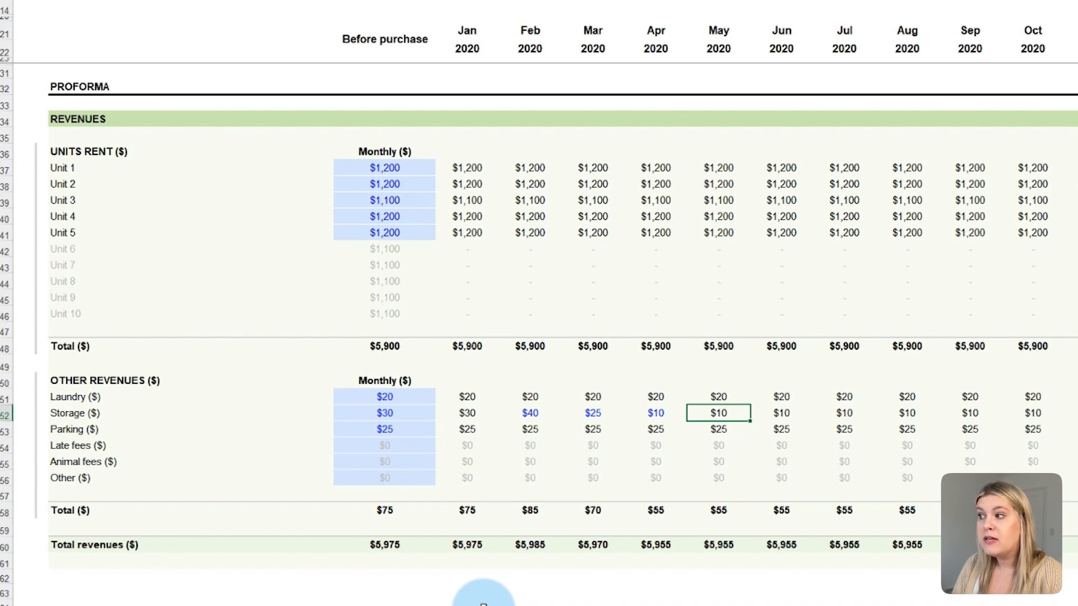
{"action": "left_click", "coordinate": [599, 169]}
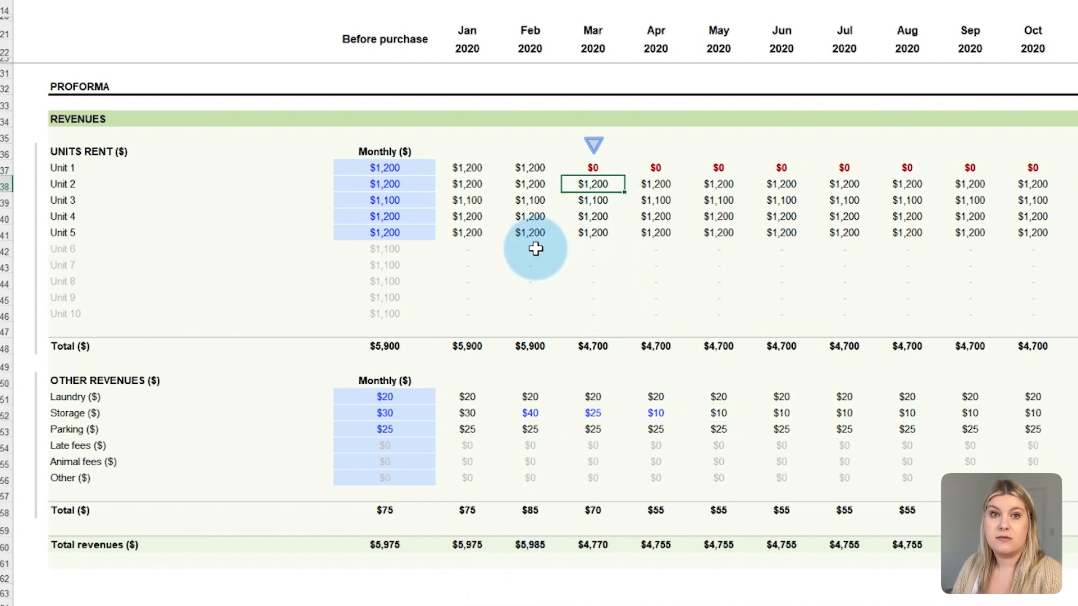
{"action": "left_click", "coordinate": [845, 167]}
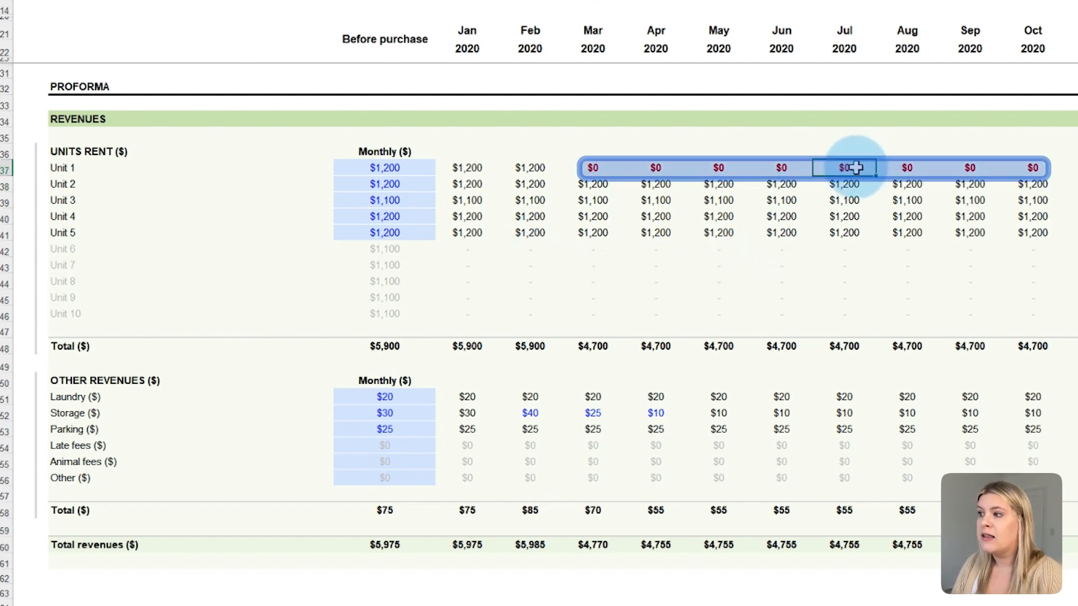
{"action": "type", "text": "1200"}
{"action": "key", "text": "Return"}
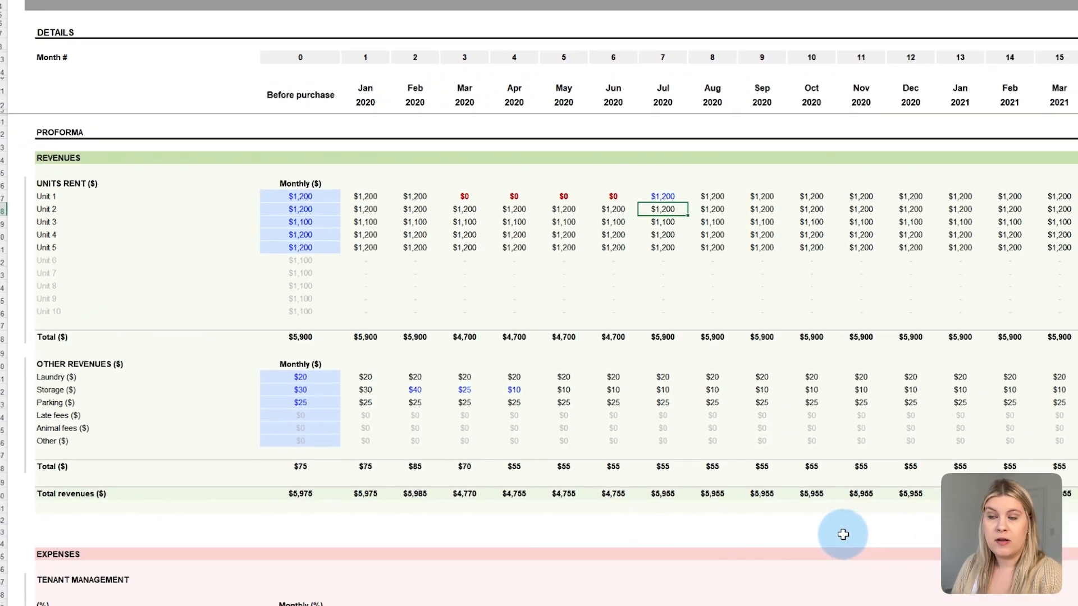
{"action": "scroll", "coordinate": [883, 461], "scroll_direction": "down", "scroll_amount": 15}
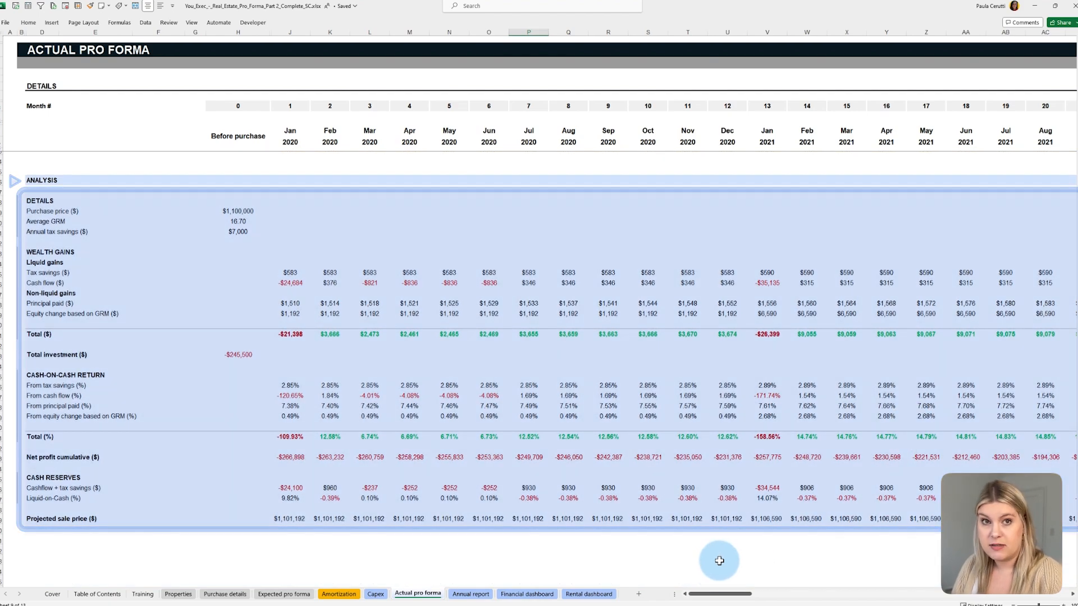
{"action": "left_click_drag", "start_coordinate": [718, 593], "coordinate": [985, 596]}
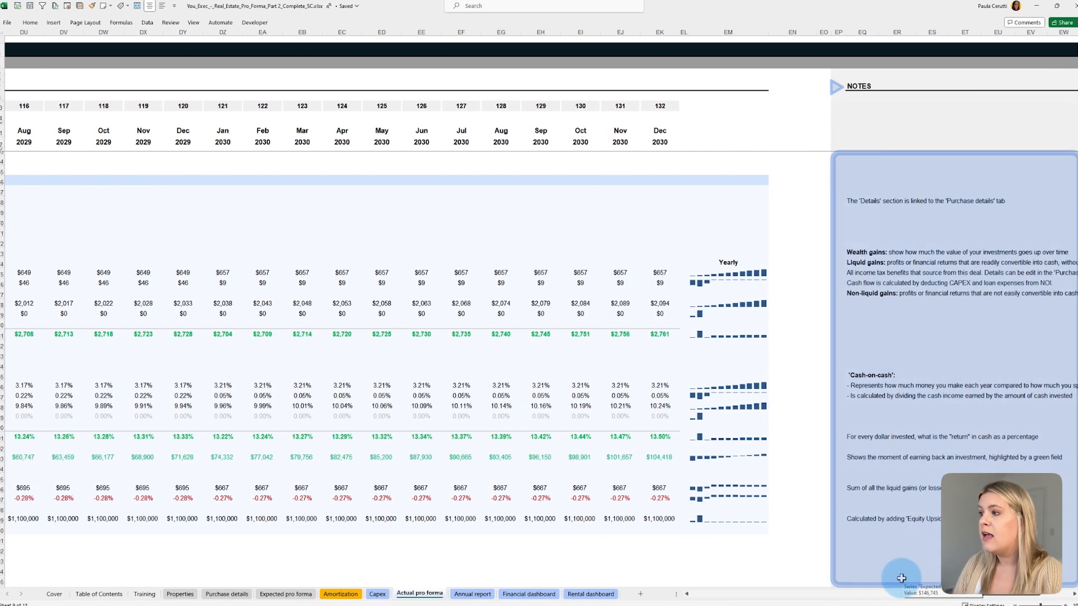
{"action": "left_click", "coordinate": [145, 594]}
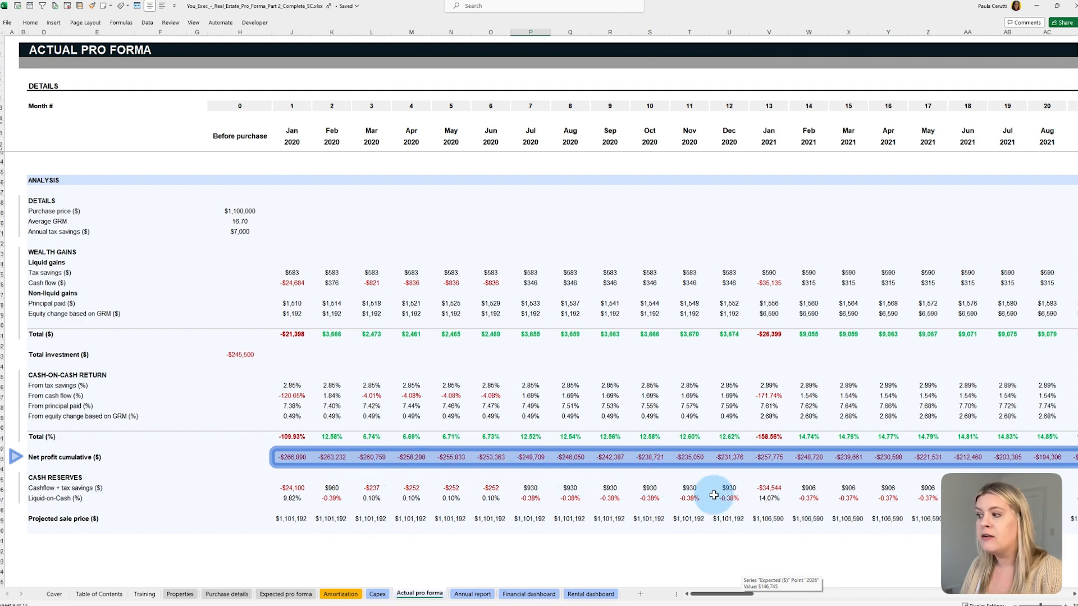
{"action": "left_click_drag", "start_coordinate": [726, 594], "coordinate": [921, 602]}
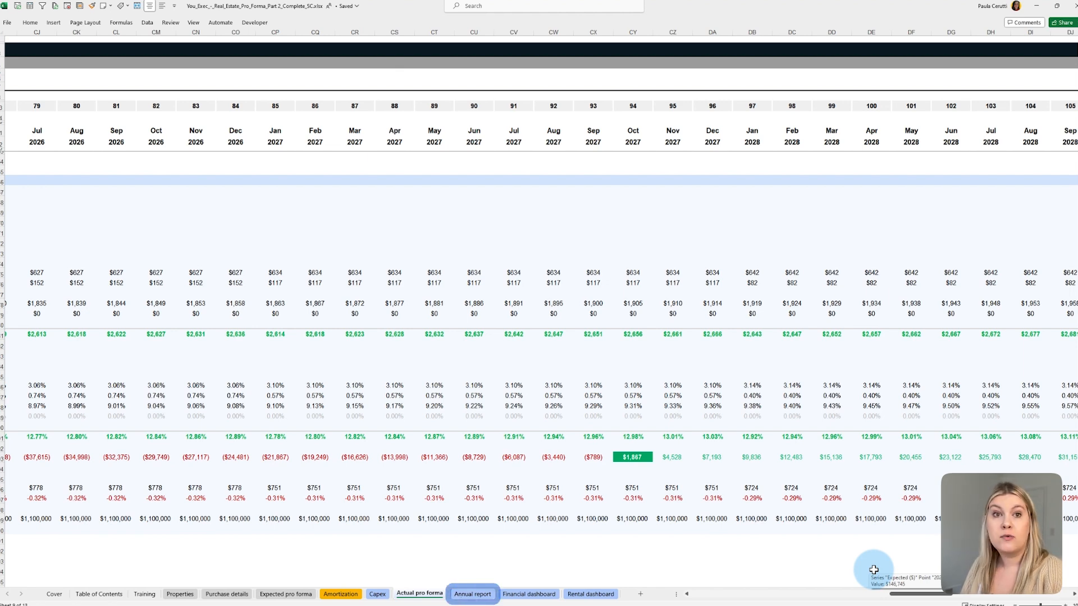
Scroll through the Annual report's yearly sections, then move to the Financial dashboard
{"action": "left_click", "coordinate": [471, 594]}
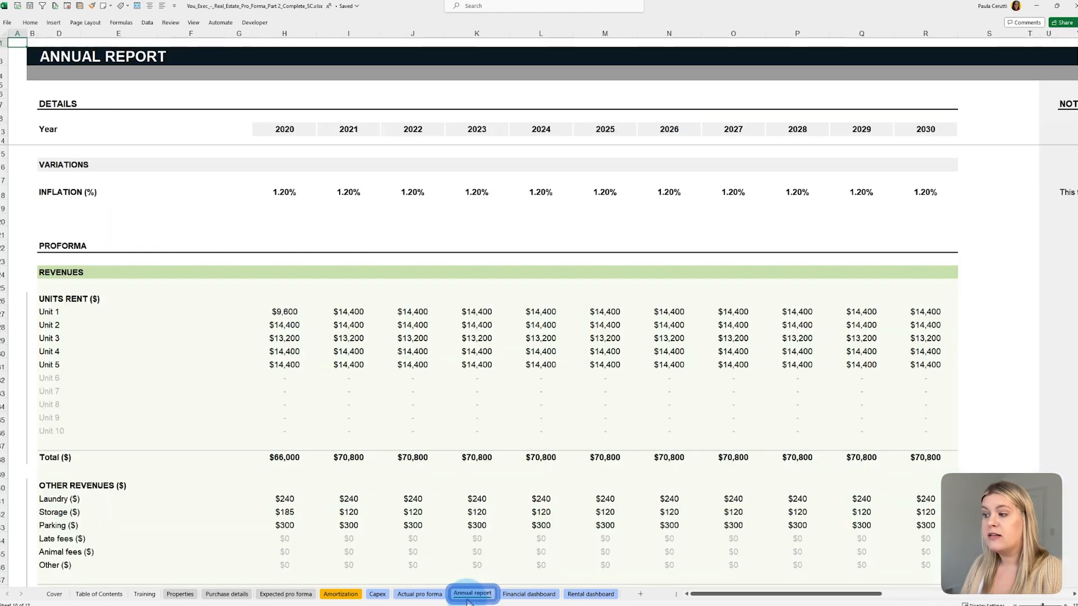
{"action": "left_click", "coordinate": [997, 433]}
{"action": "scroll", "coordinate": [997, 433], "scroll_direction": "down", "scroll_amount": 14}
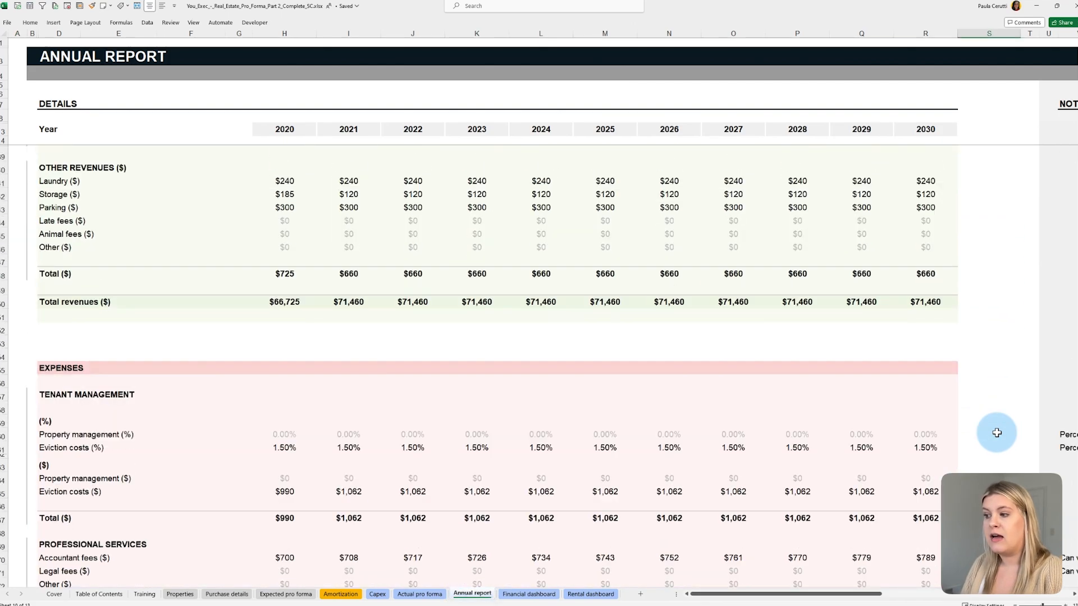
{"action": "scroll", "coordinate": [997, 433], "scroll_direction": "down", "scroll_amount": 20}
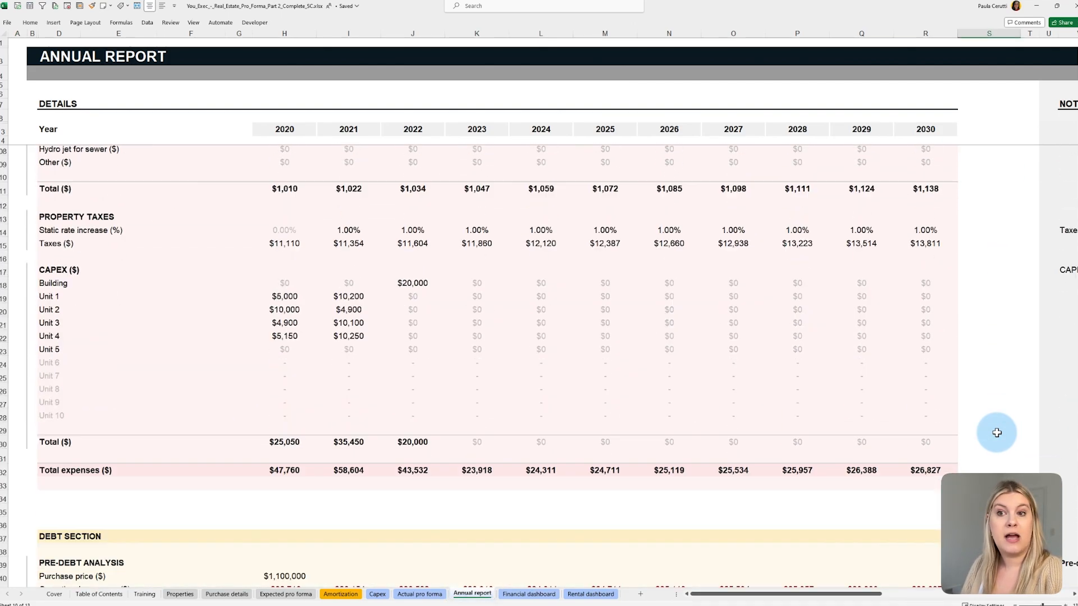
{"action": "scroll", "coordinate": [997, 433], "scroll_direction": "down", "scroll_amount": 3}
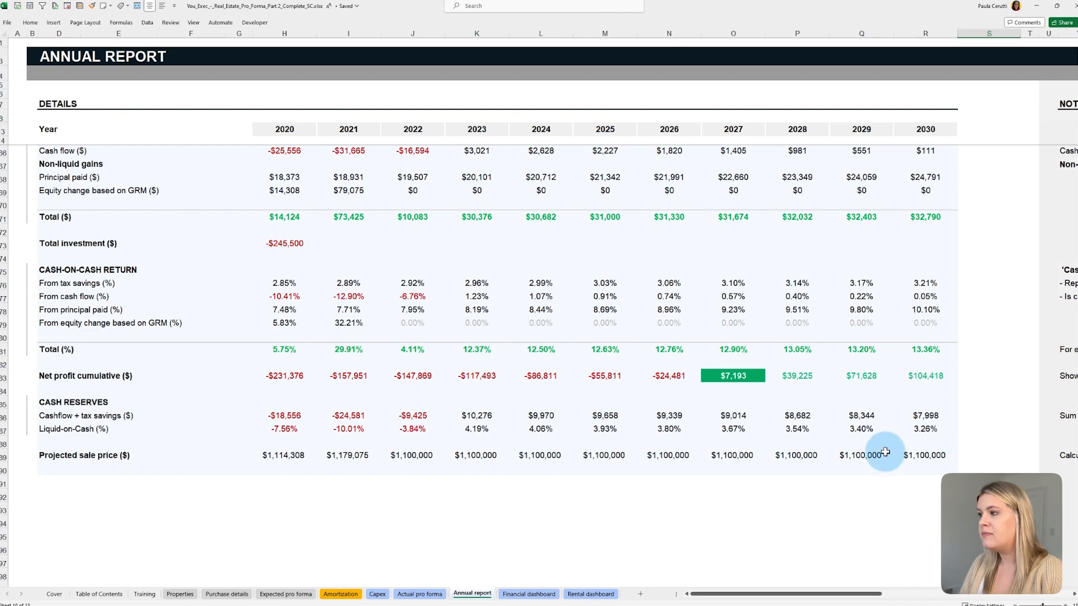
{"action": "left_click", "coordinate": [529, 594]}
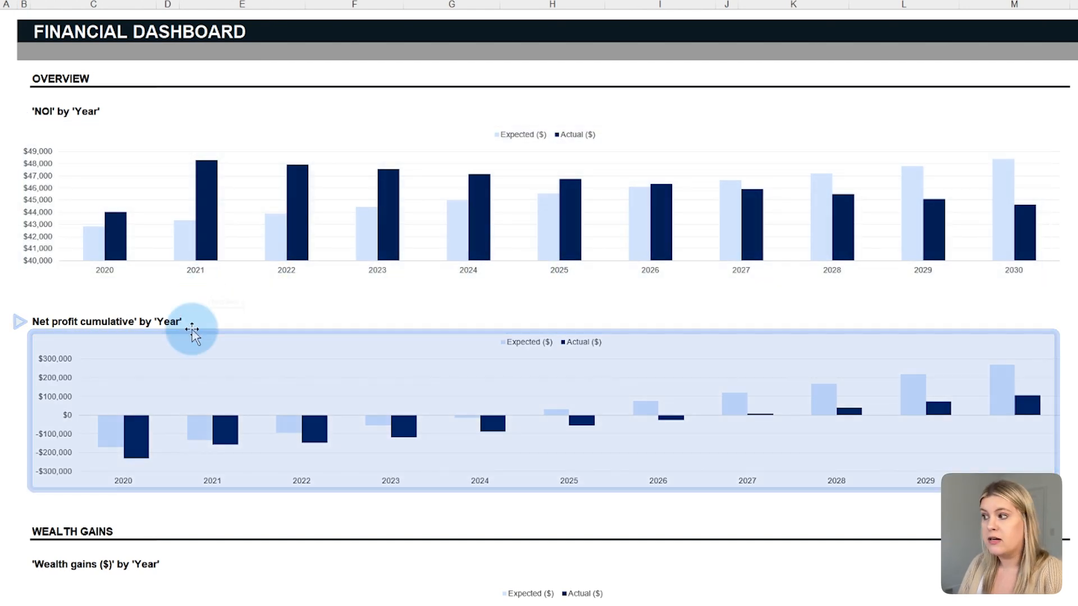
Review the Financial dashboard's NOI and net profit charts, then switch to the Rental dashboard
{"action": "scroll", "coordinate": [1051, 392], "scroll_direction": "down", "scroll_amount": 15}
{"action": "scroll", "coordinate": [589, 567], "scroll_direction": "down", "scroll_amount": 2}
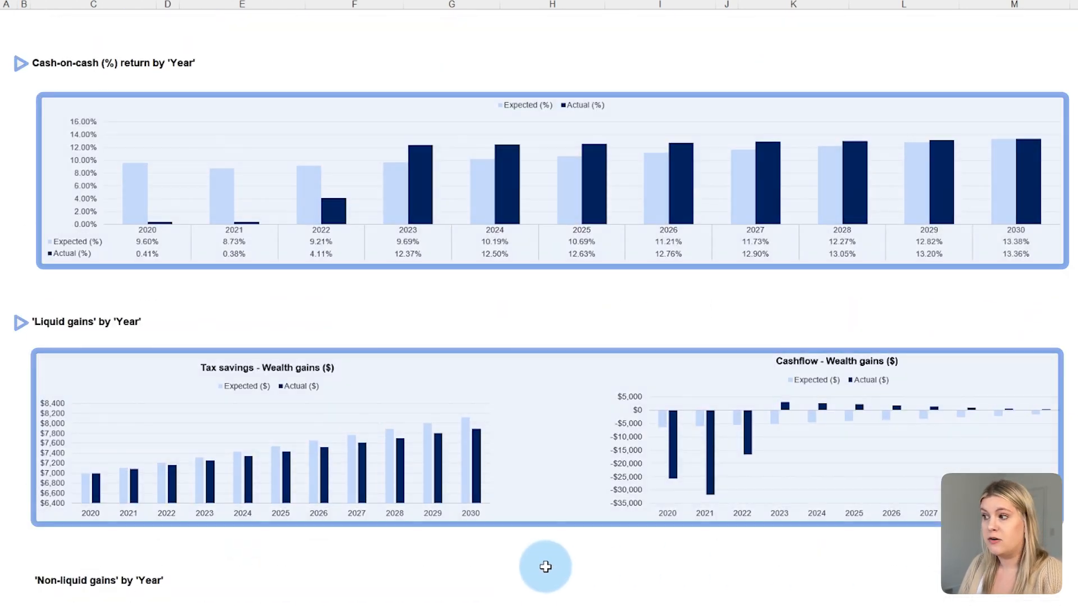
{"action": "scroll", "coordinate": [545, 567], "scroll_direction": "down", "scroll_amount": 20}
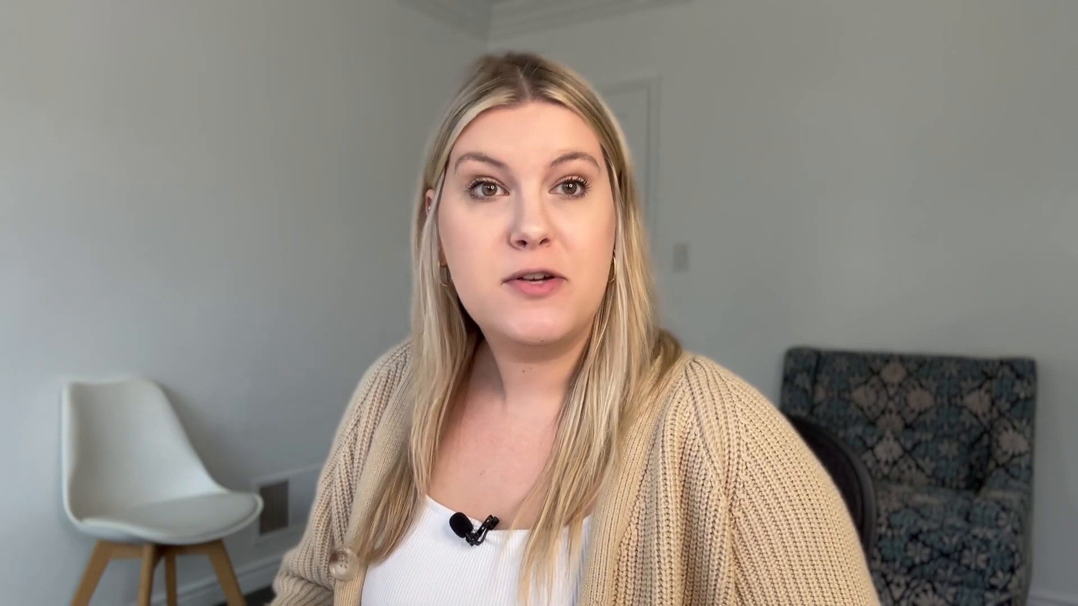
{"action": "left_click", "coordinate": [572, 595]}
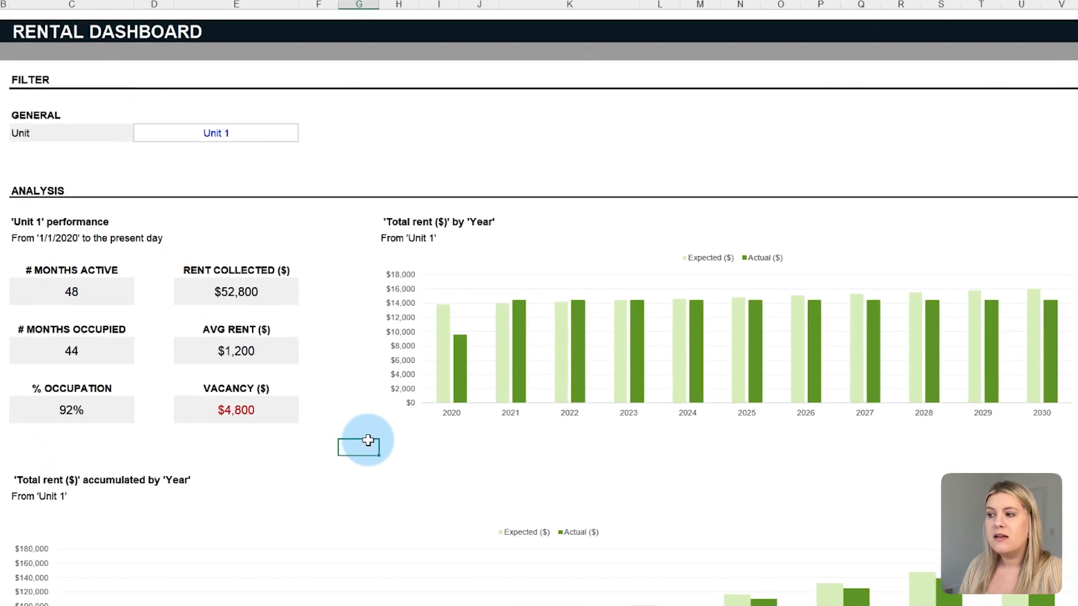
{"action": "left_click", "coordinate": [297, 135]}
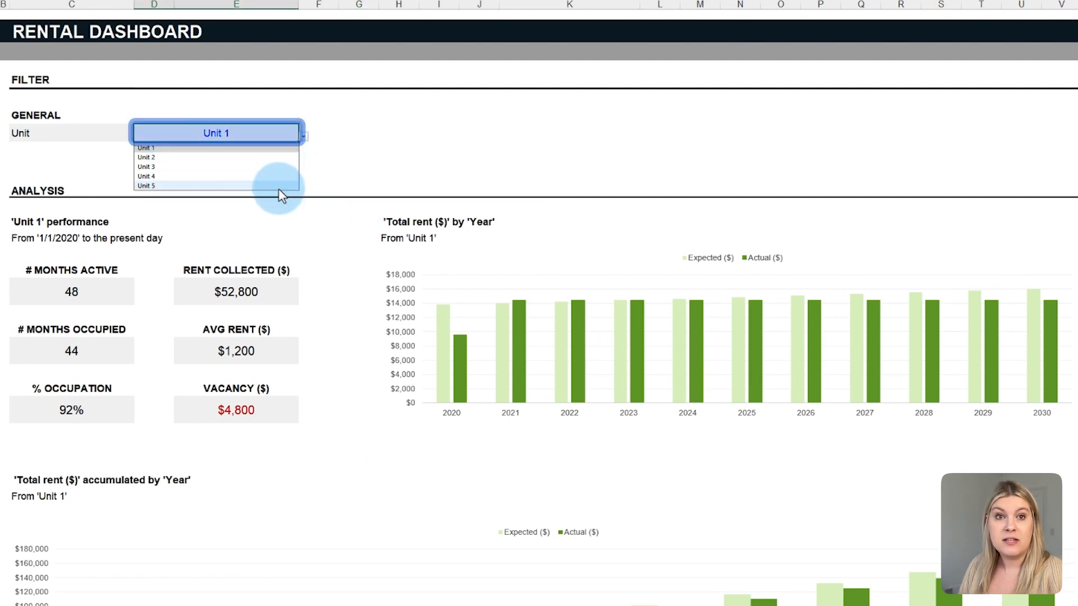
{"action": "left_click", "coordinate": [302, 145]}
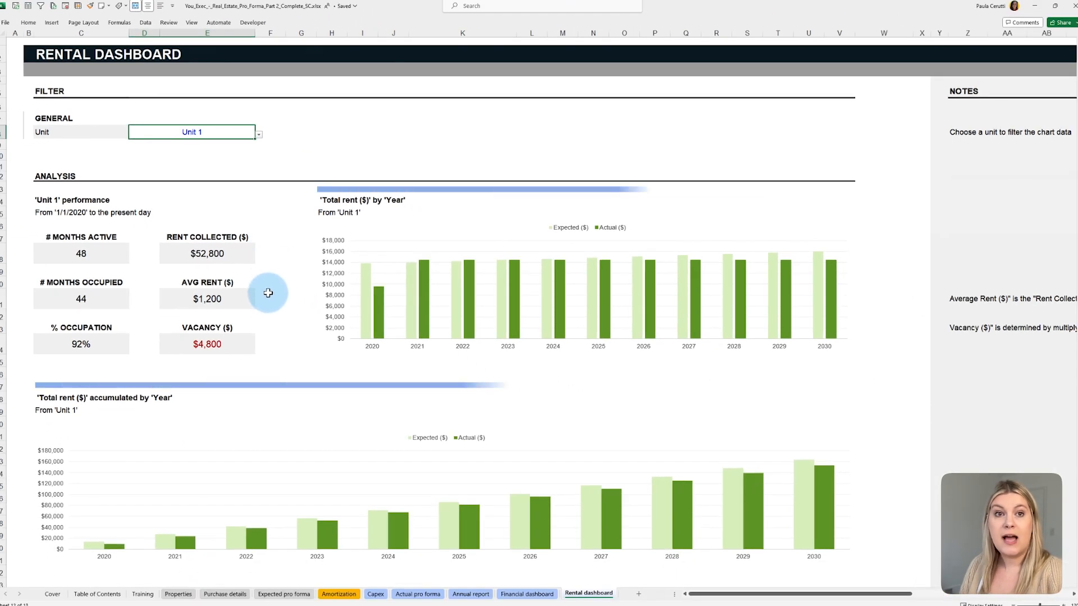
{"action": "scroll", "coordinate": [270, 325], "scroll_direction": "down", "scroll_amount": 7}
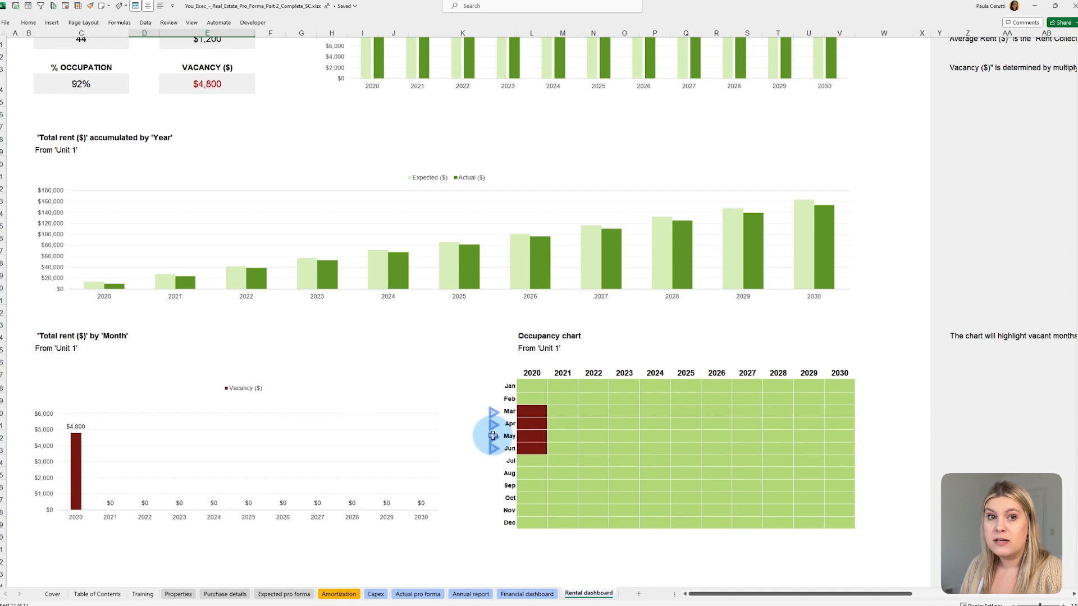
{"action": "scroll", "coordinate": [473, 410], "scroll_direction": "up", "scroll_amount": 8}
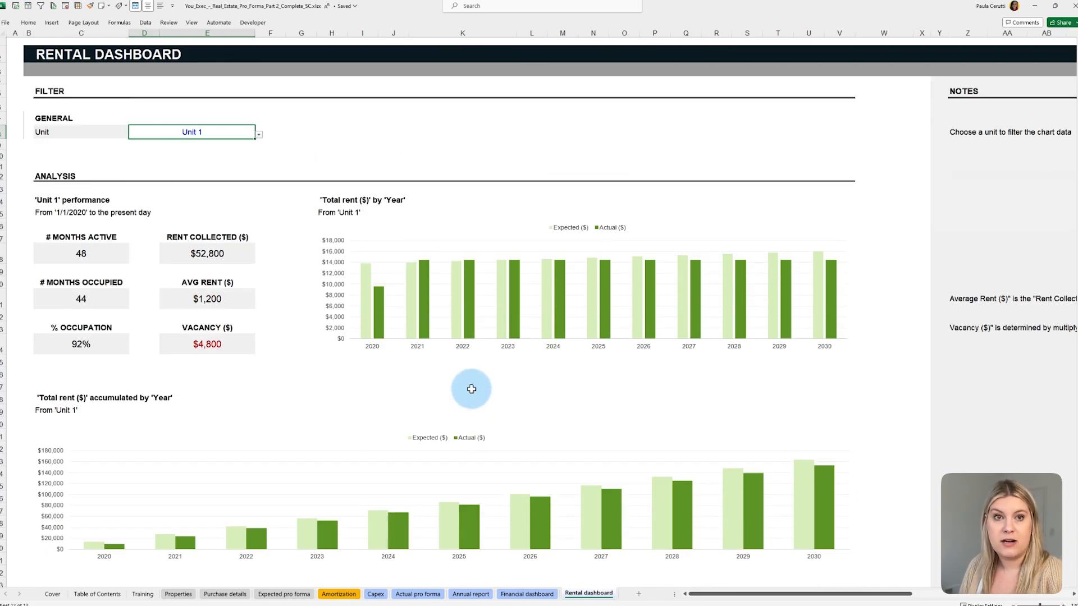
{"action": "left_click", "coordinate": [308, 229]}
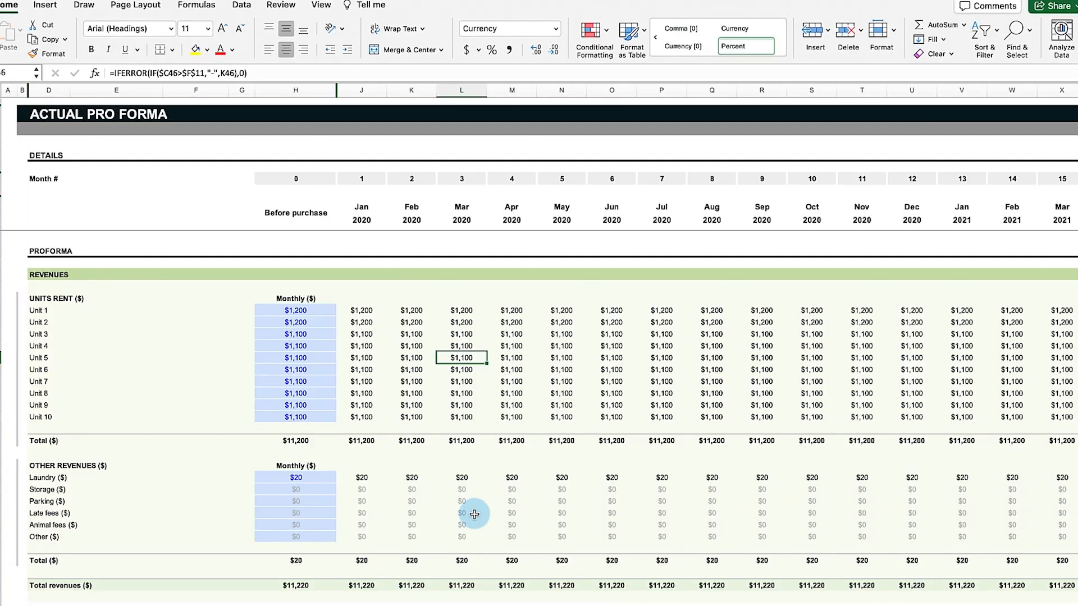
Cycle the dashboard's Unit filter through Unit 2 and others, ending on Unit 4
{"action": "scroll", "coordinate": [474, 512], "scroll_direction": "down", "scroll_amount": 3}
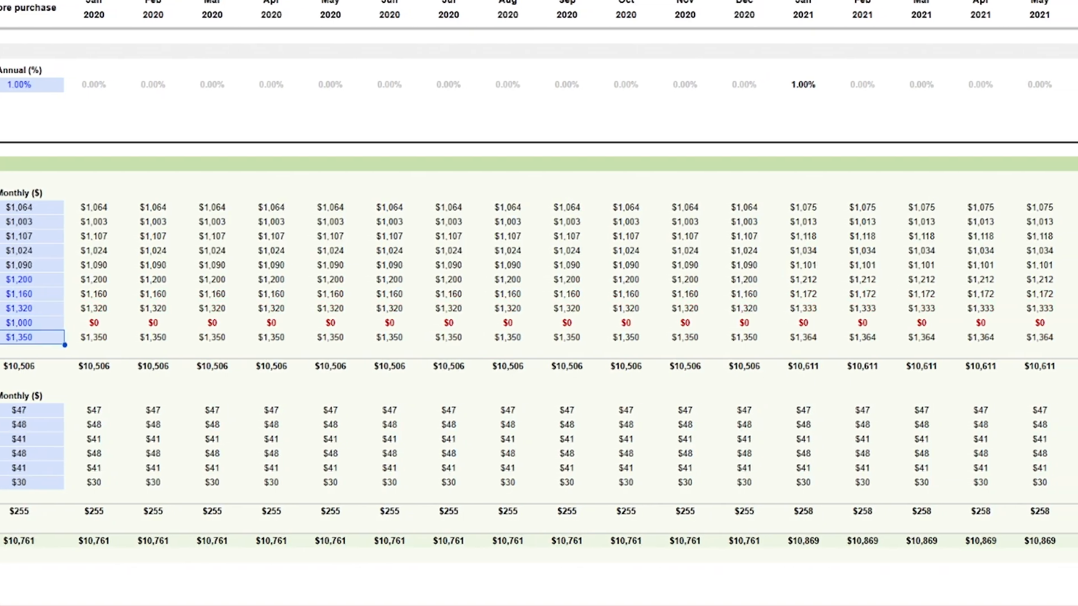
{"action": "type", "text": "1200"}
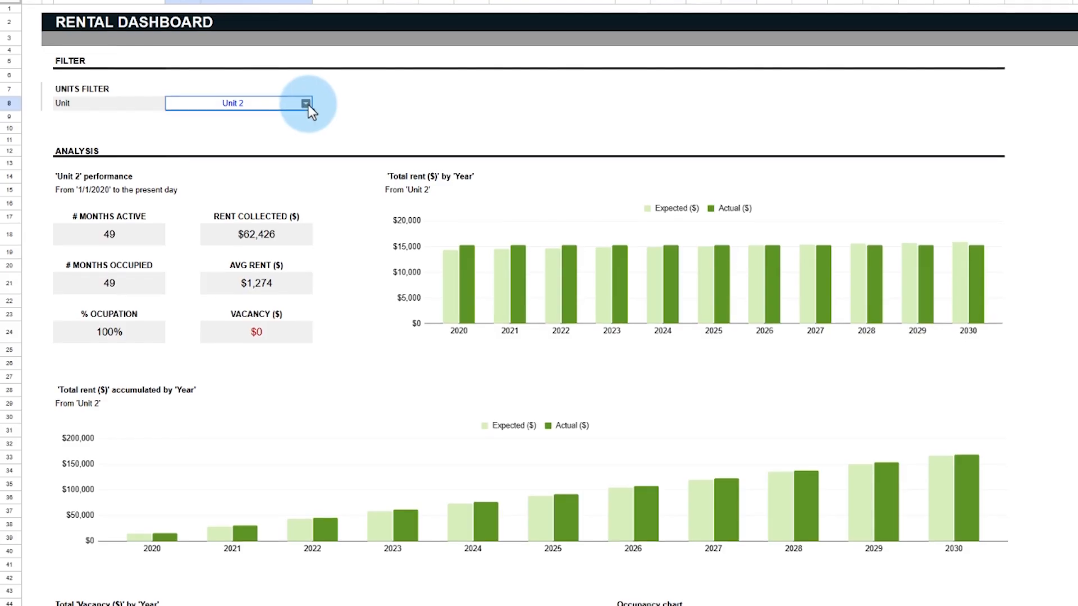
{"action": "left_click", "coordinate": [306, 104]}
{"action": "left_click", "coordinate": [276, 144]}
{"action": "left_click", "coordinate": [307, 104]}
{"action": "left_click", "coordinate": [270, 153]}
{"action": "left_click", "coordinate": [306, 104]}
{"action": "left_click", "coordinate": [238, 164]}
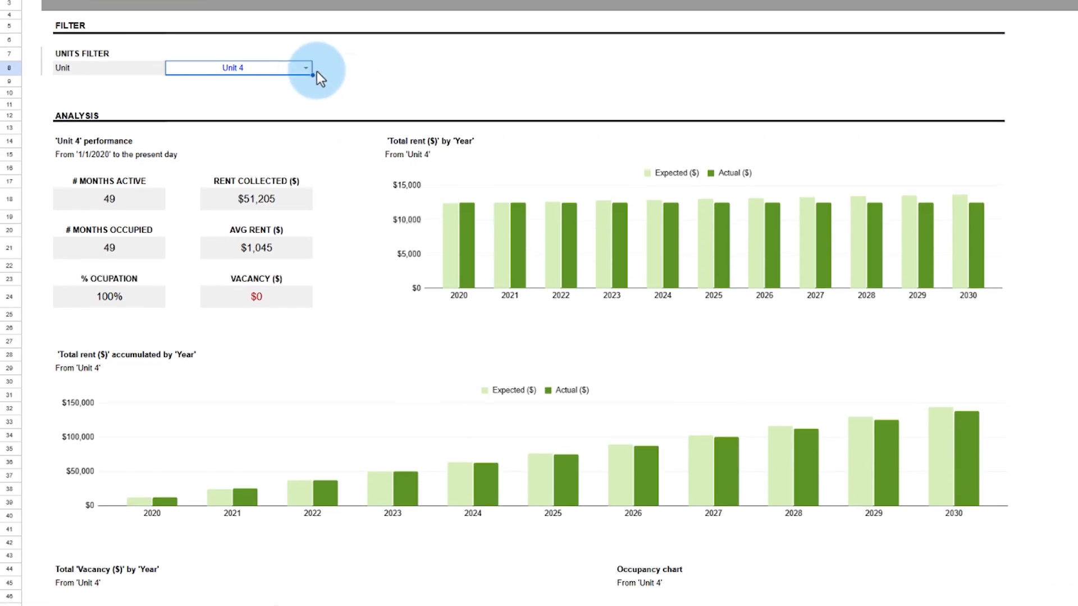
Tick VALIDATED for lot size, rentable area, purchase date, purchase price, regional GRM and land proportion
{"action": "left_click", "coordinate": [773, 241]}
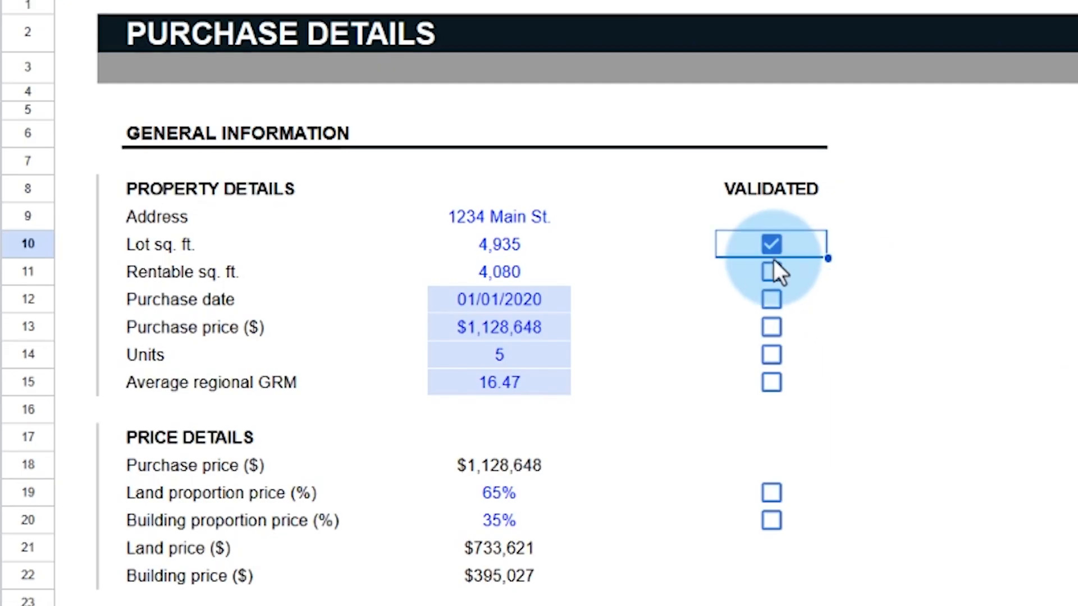
{"action": "left_click", "coordinate": [773, 270]}
{"action": "left_click", "coordinate": [773, 299]}
{"action": "left_click", "coordinate": [773, 328]}
{"action": "left_click", "coordinate": [773, 354]}
{"action": "left_click", "coordinate": [773, 465]}
Set the land proportion to 60% and the building proportion to 40%
{"action": "left_click", "coordinate": [525, 416]}
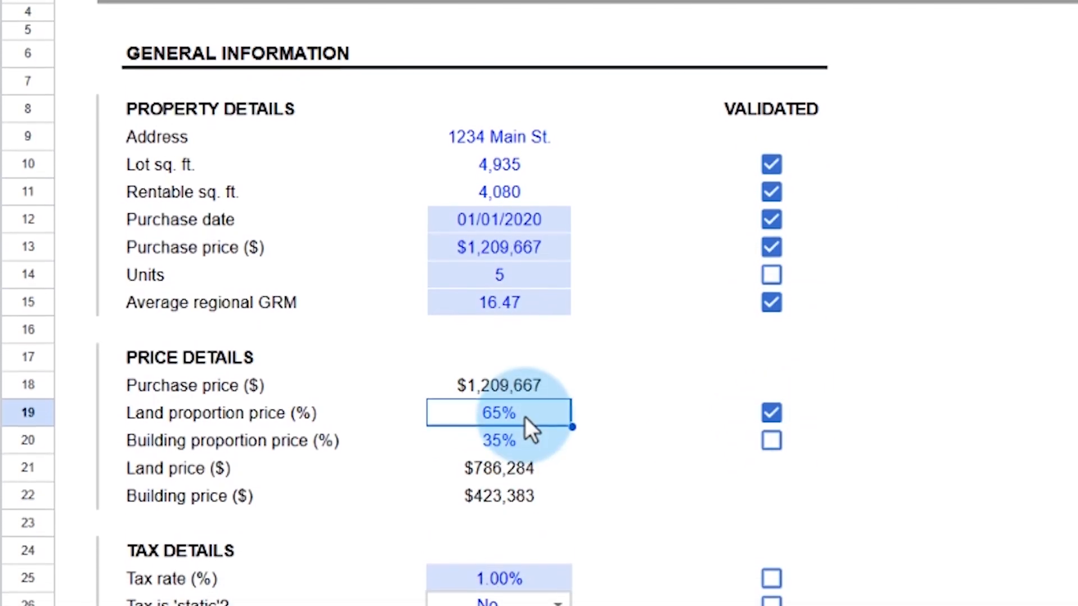
{"action": "type", "text": "60"}
{"action": "key", "text": "Return"}
{"action": "type", "text": "40"}
{"action": "key", "text": "Return"}
Tick VALIDATED for building proportion, tax rate, static tax setting and default yearly increase
{"action": "left_click", "coordinate": [771, 440]}
{"action": "left_click", "coordinate": [771, 578]}
{"action": "left_click", "coordinate": [771, 603]}
{"action": "left_click", "coordinate": [773, 554]}
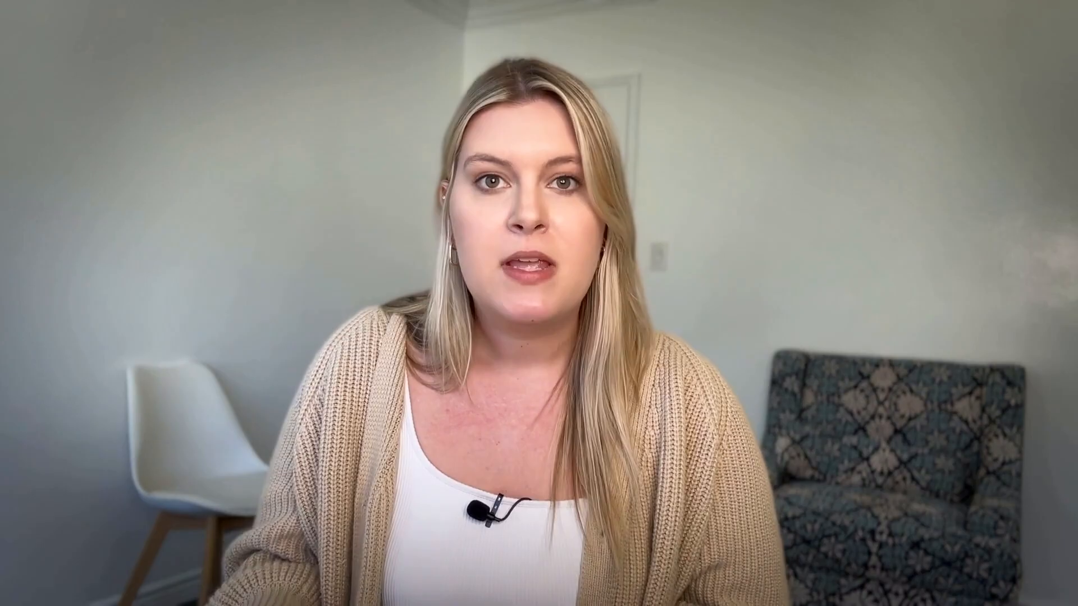